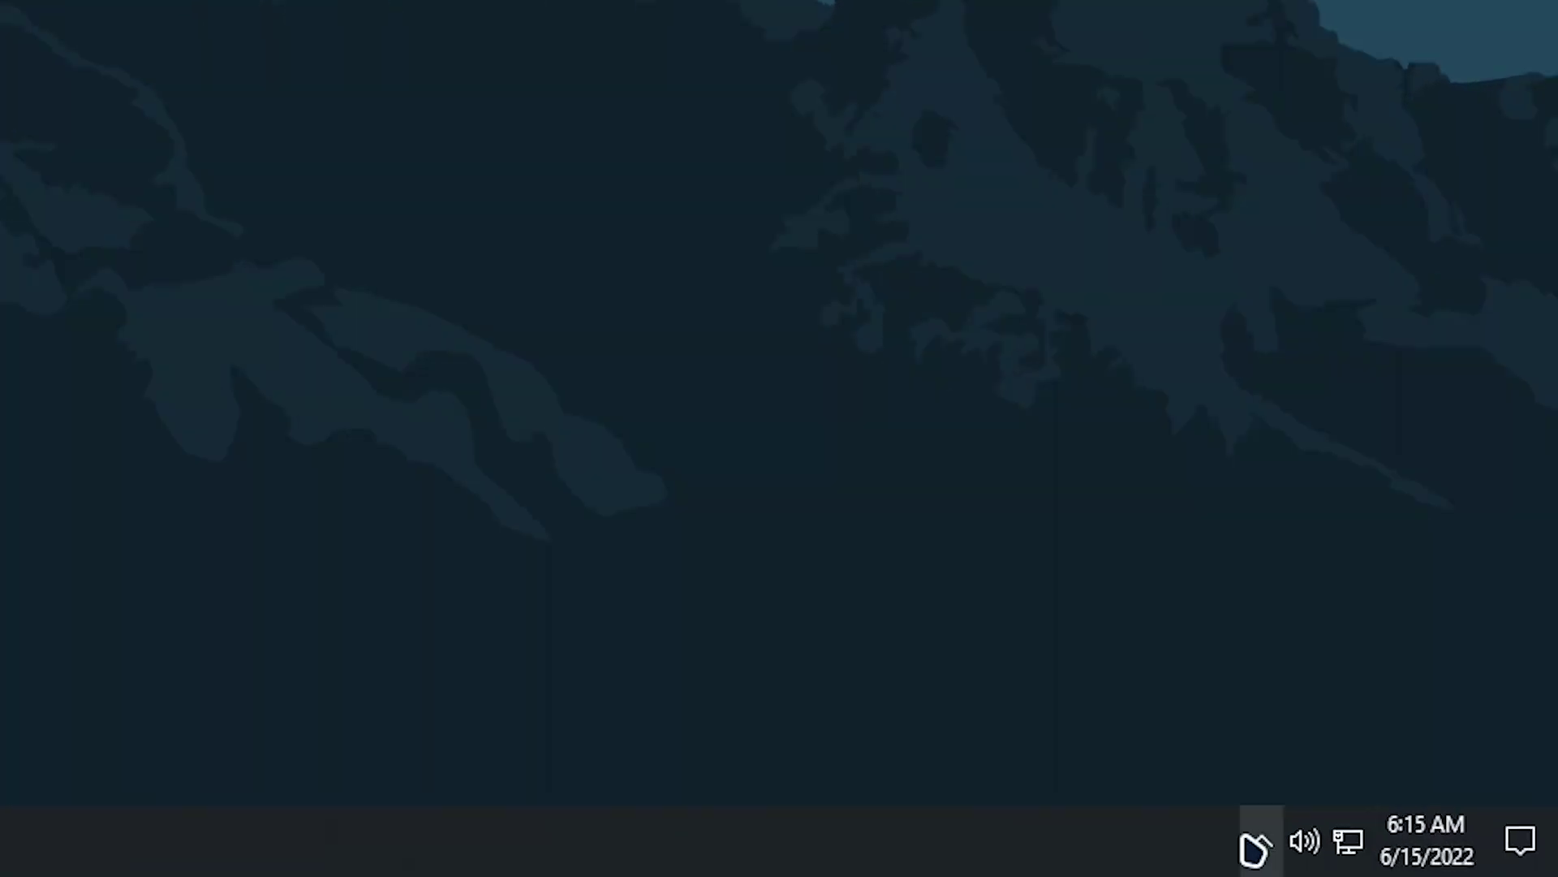
Launch NVIDIA Control Panel from the NVIDIA tray icon's menu
click(887, 807)
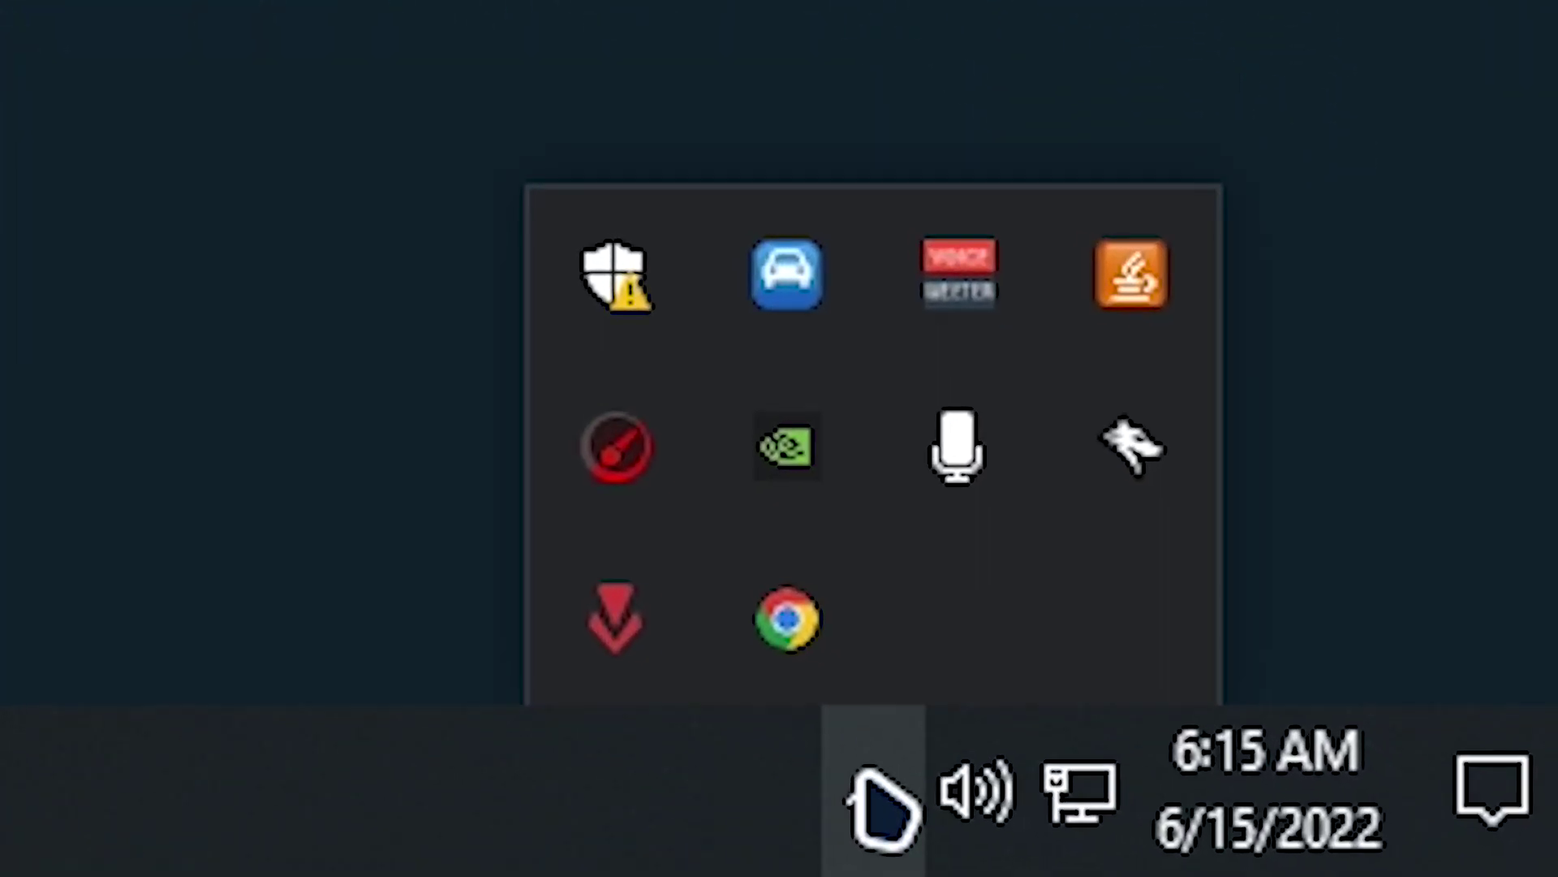
right_click(733, 396)
click(1155, 94)
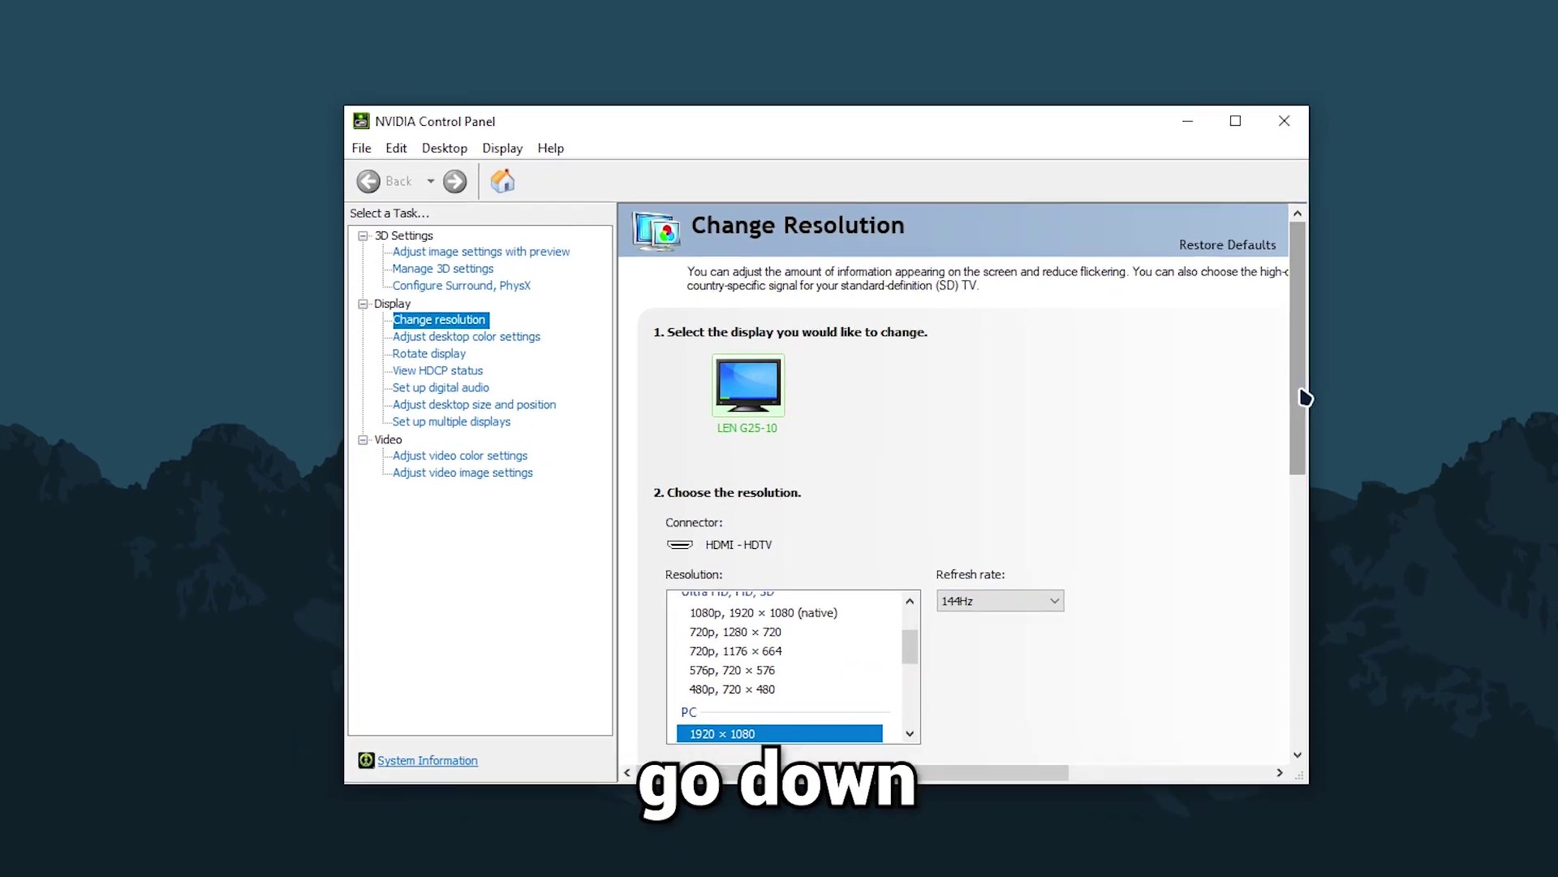
drag(1175, 390, 1175, 524)
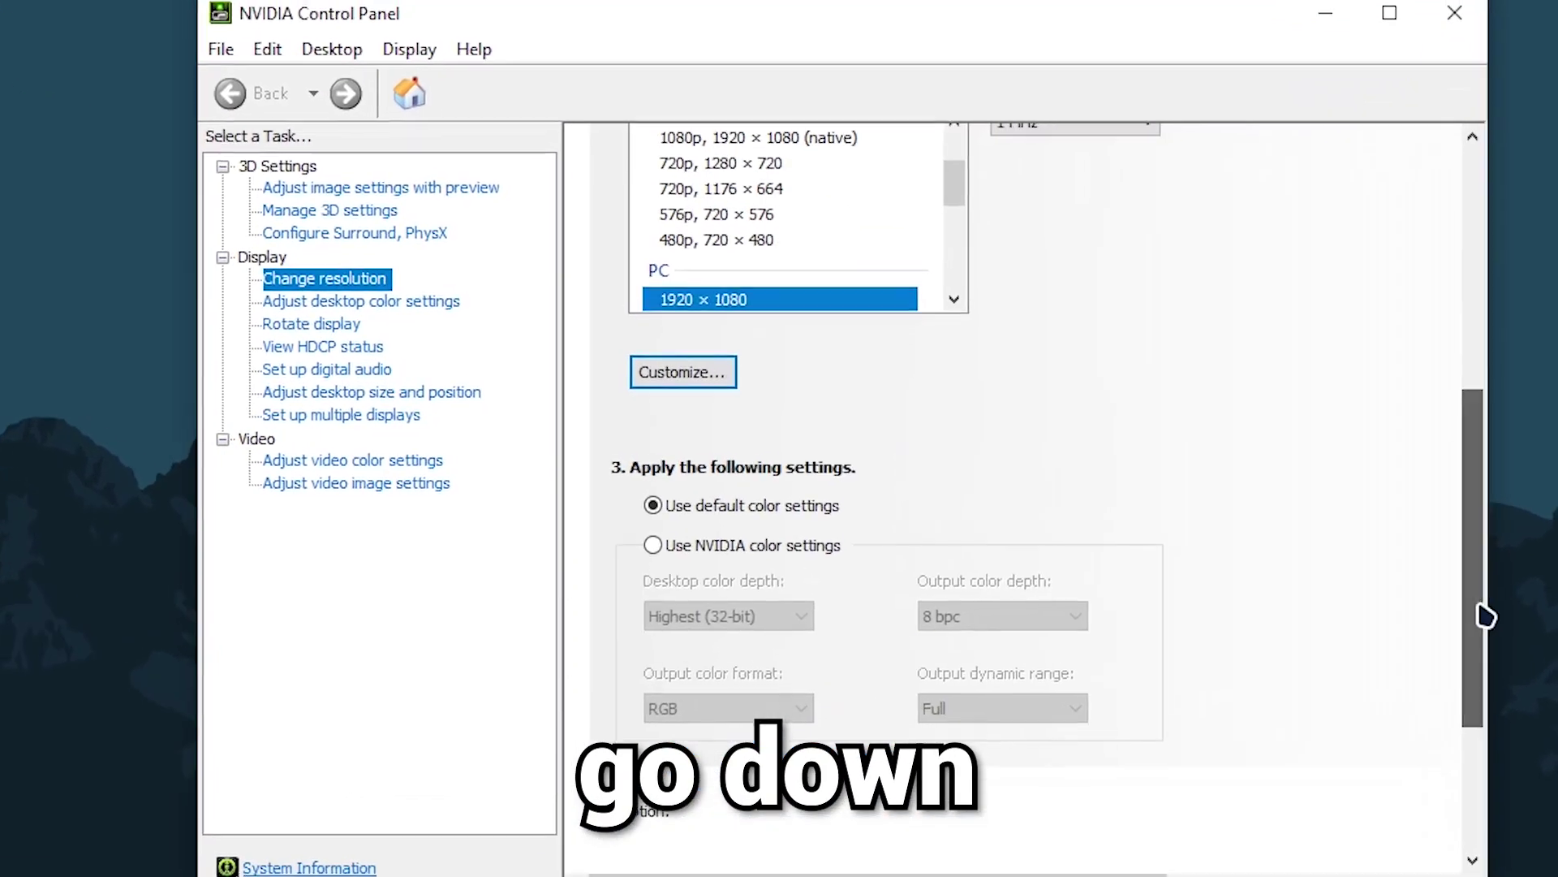
Create a custom 912 x 682 resolution and test it
click(743, 410)
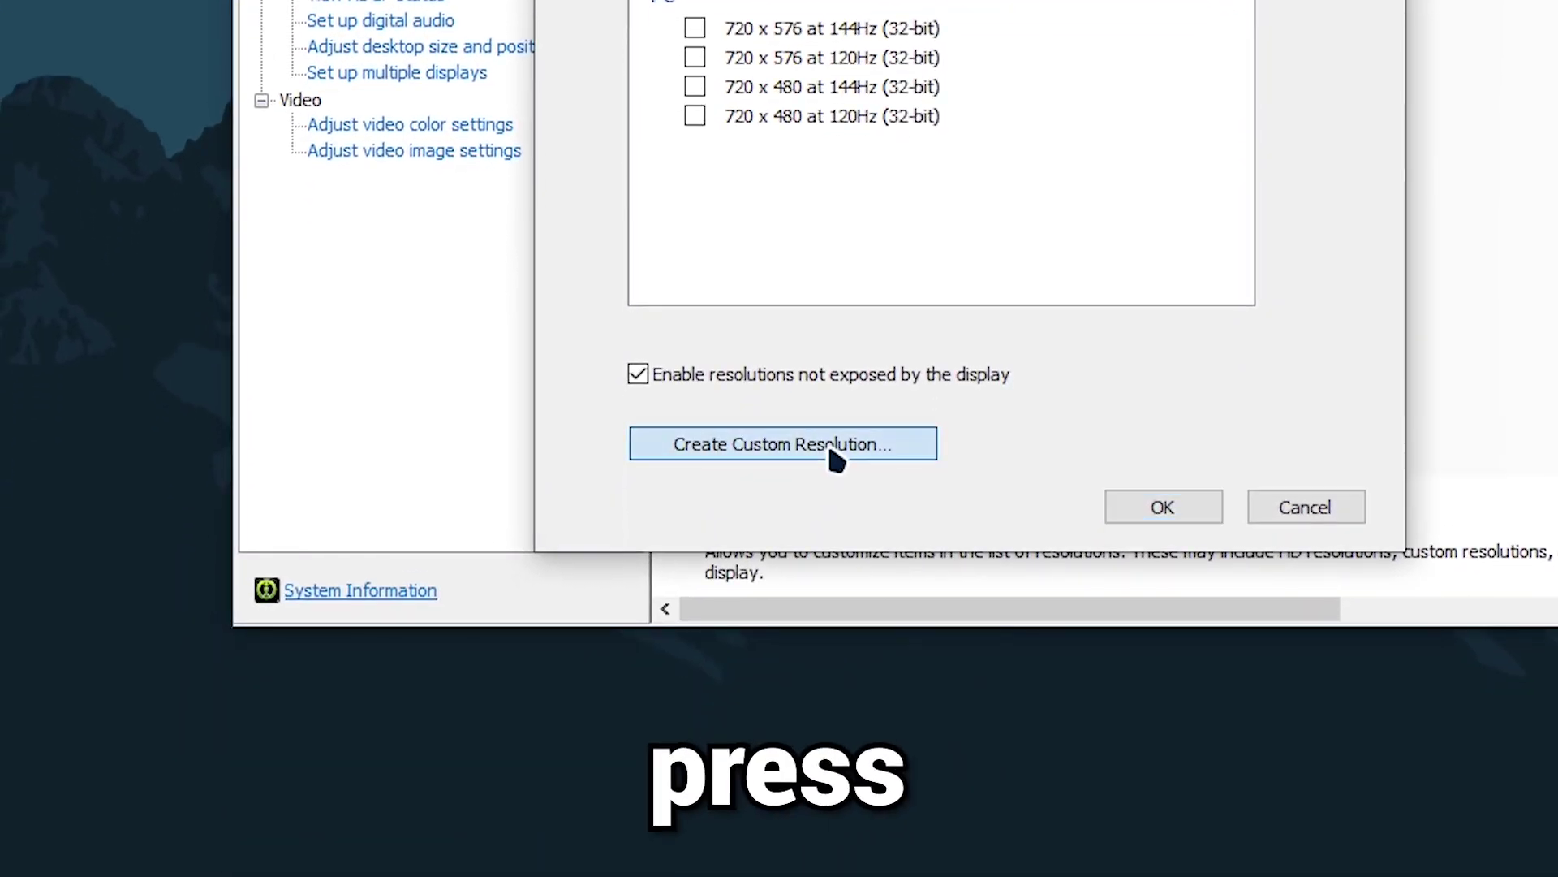
click(806, 868)
text(912)
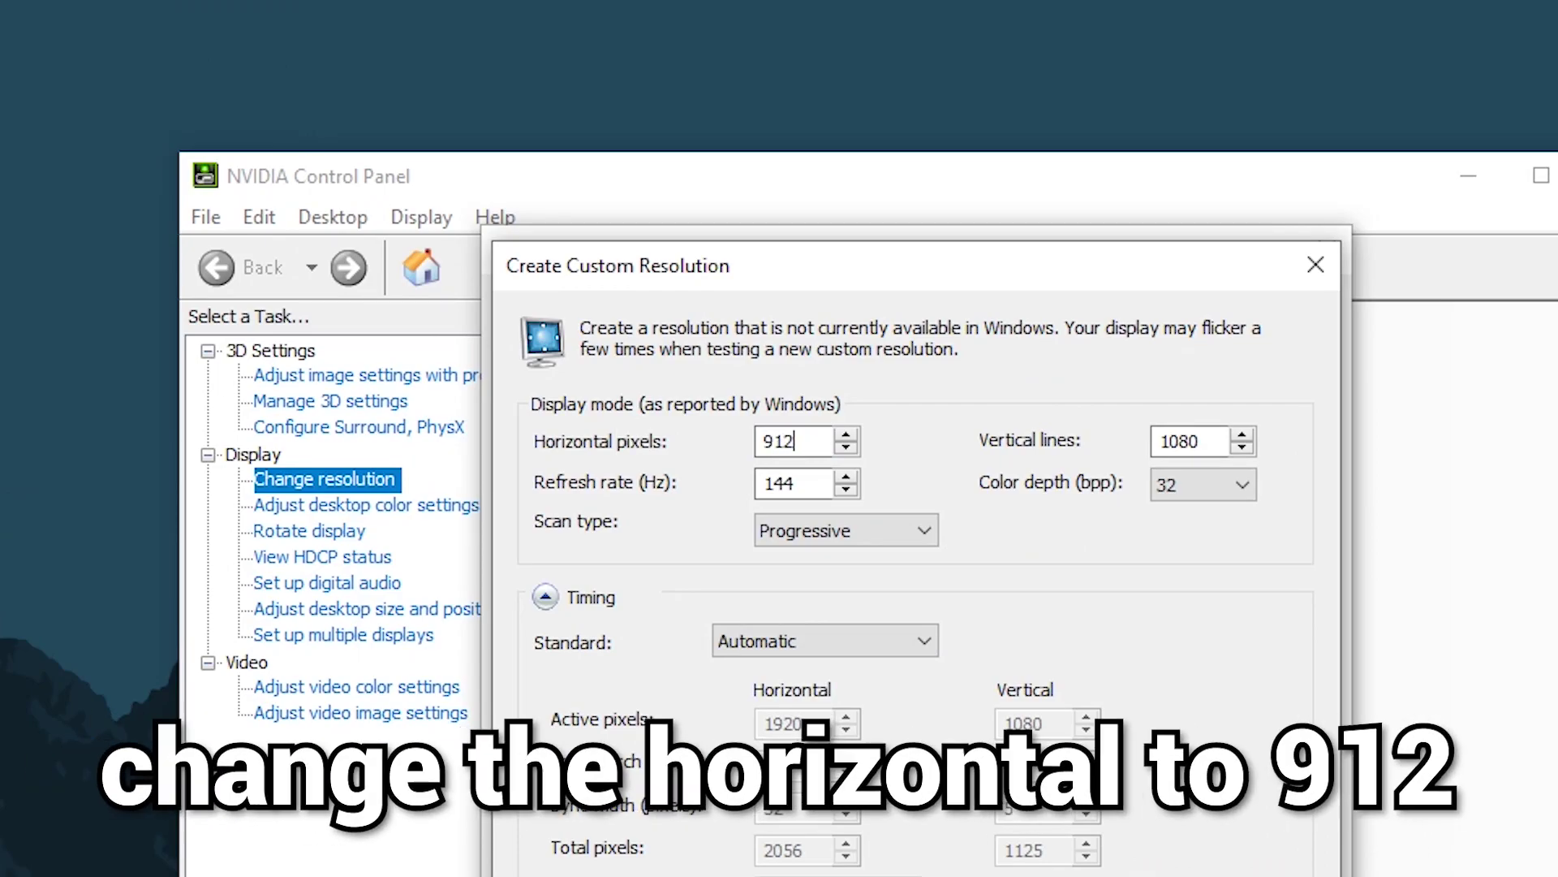
key(Tab)
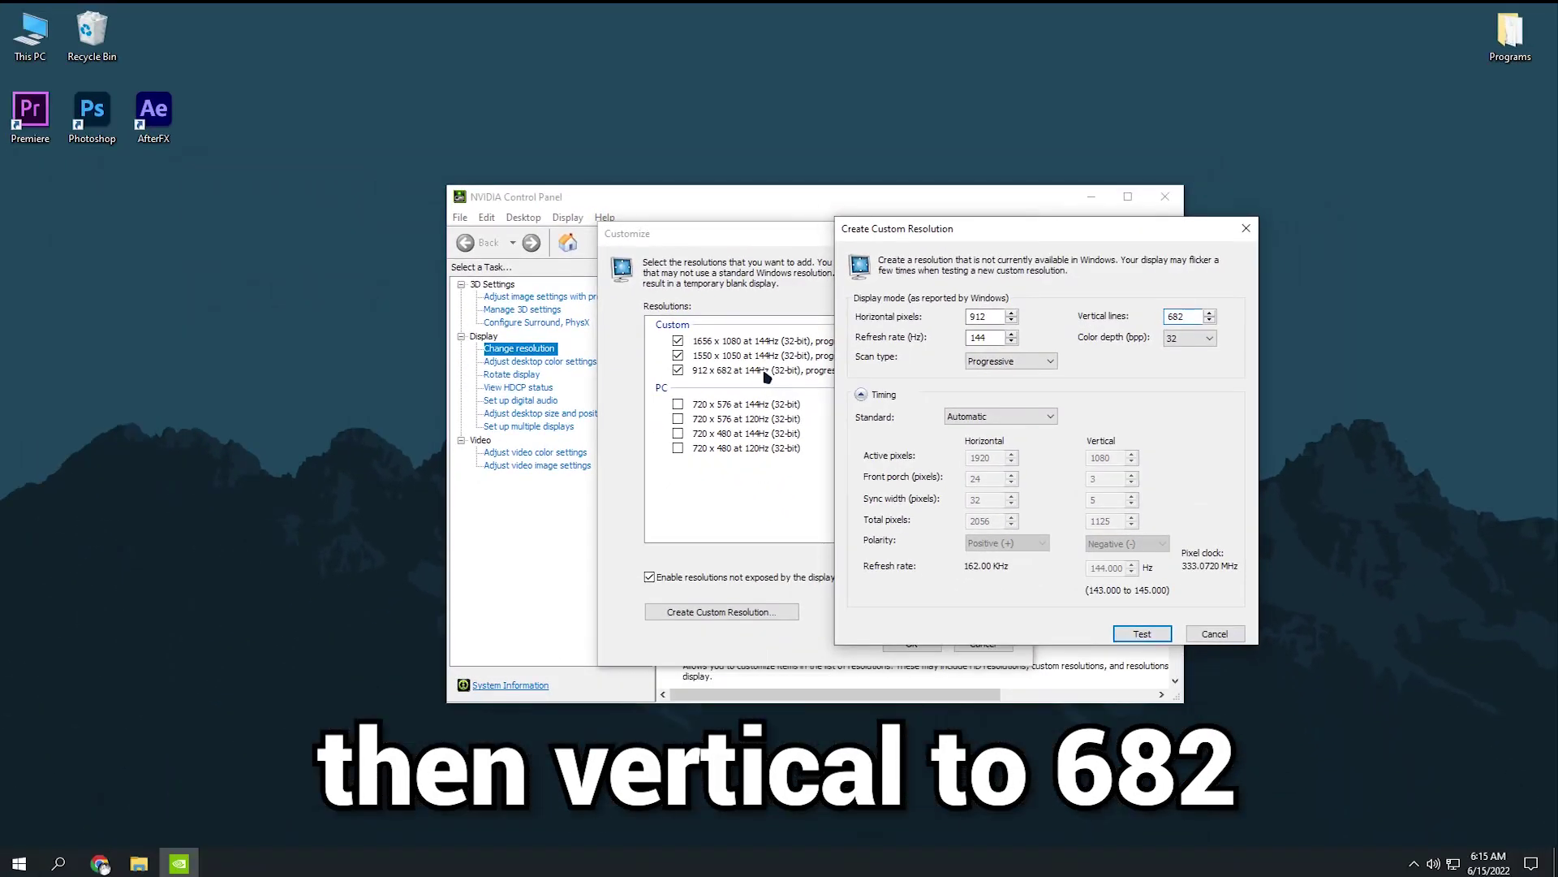
click(1169, 639)
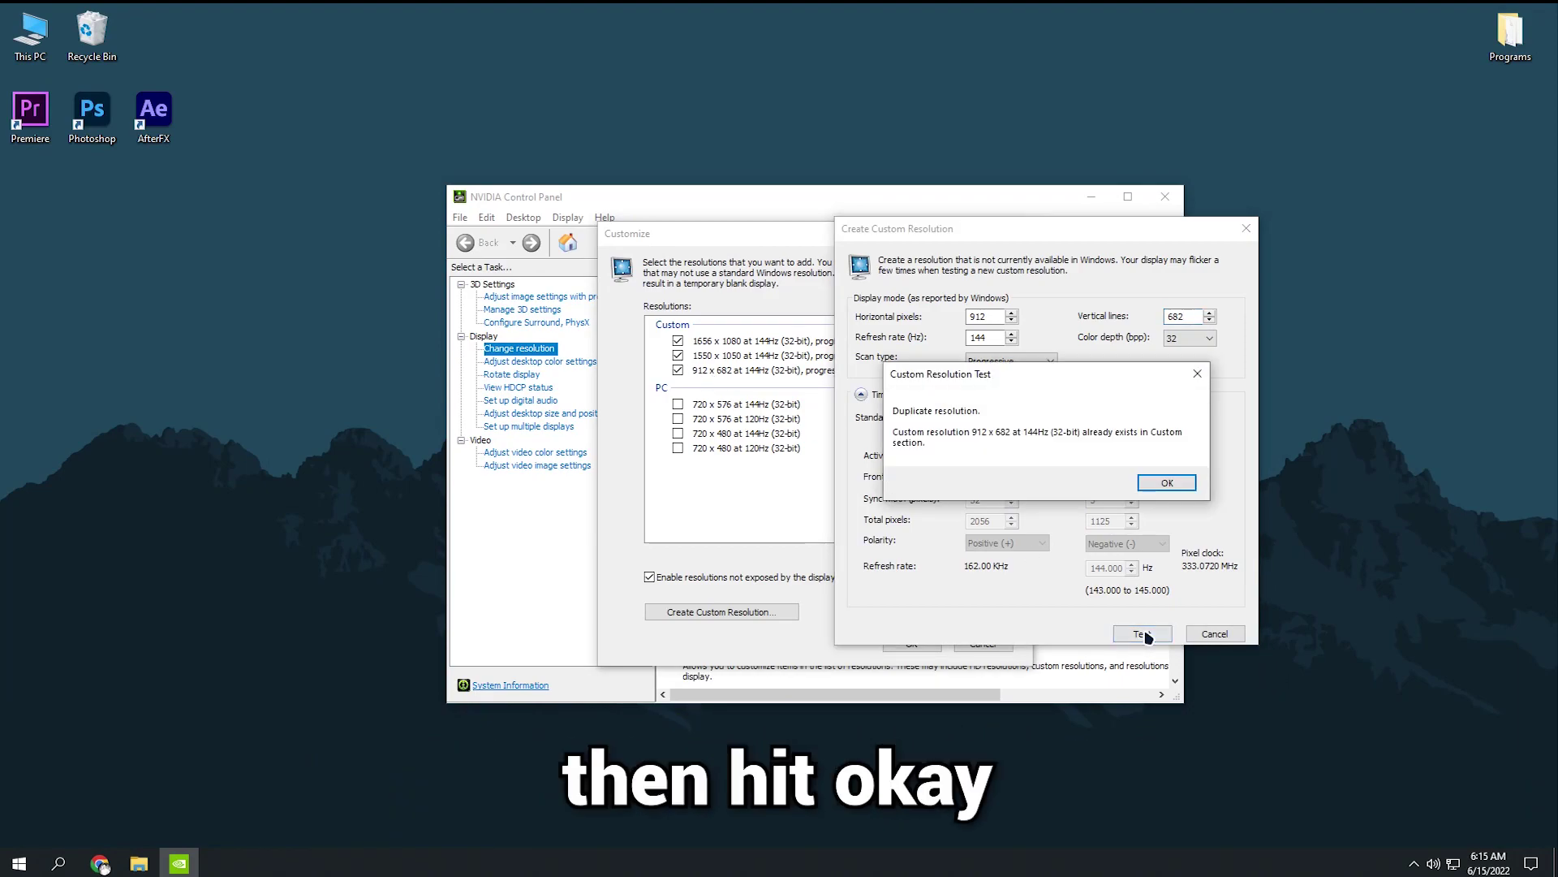
Accept the new resolution, close NVIDIA Control Panel, and open the %temp% folder
click(1166, 495)
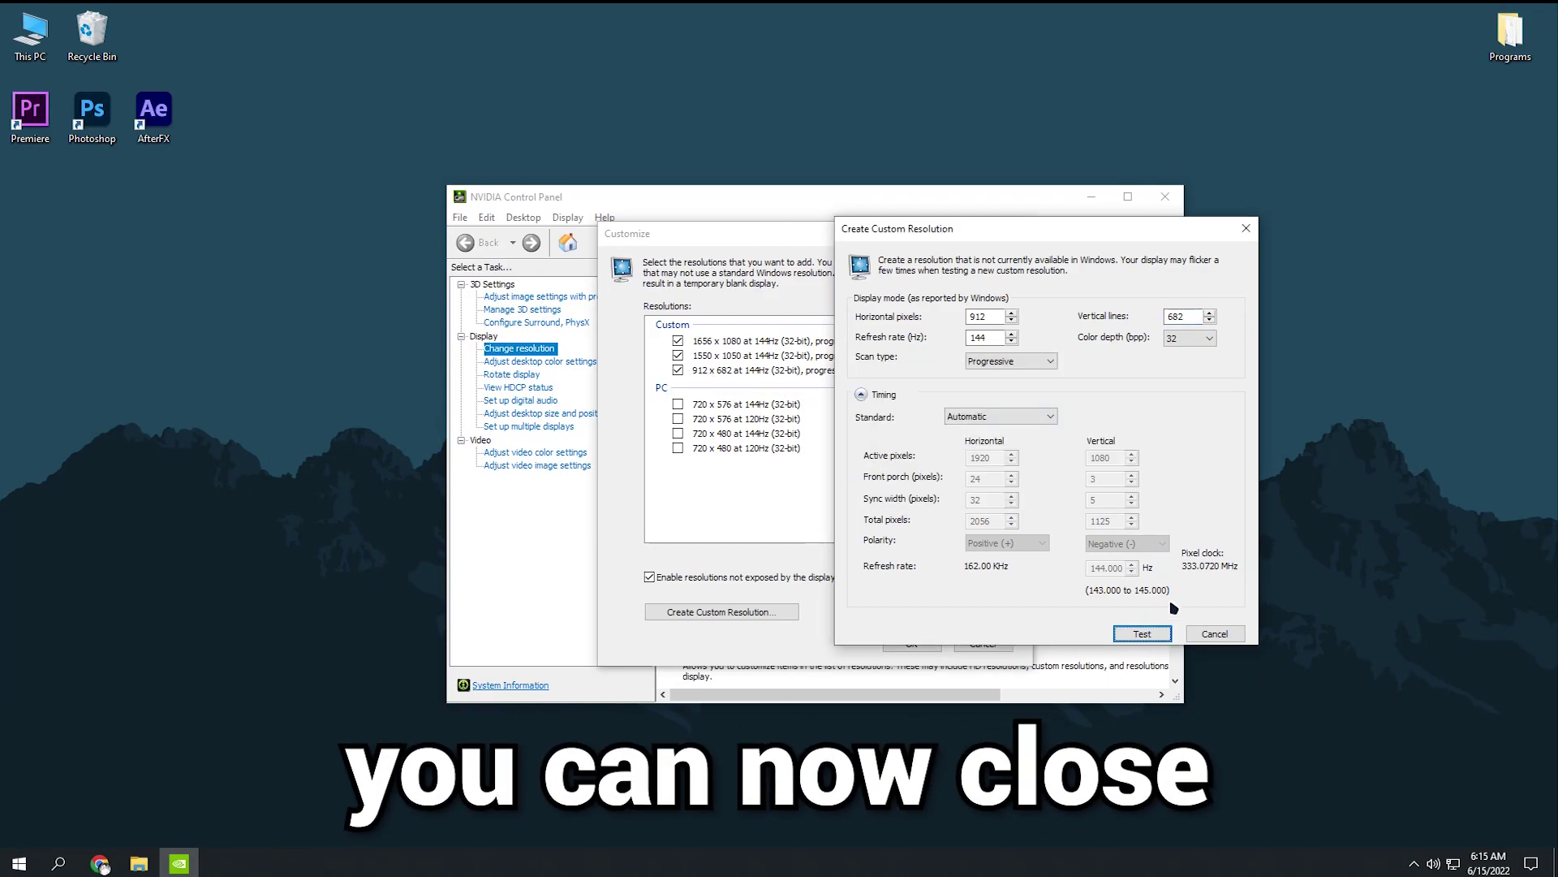
click(1215, 634)
click(918, 642)
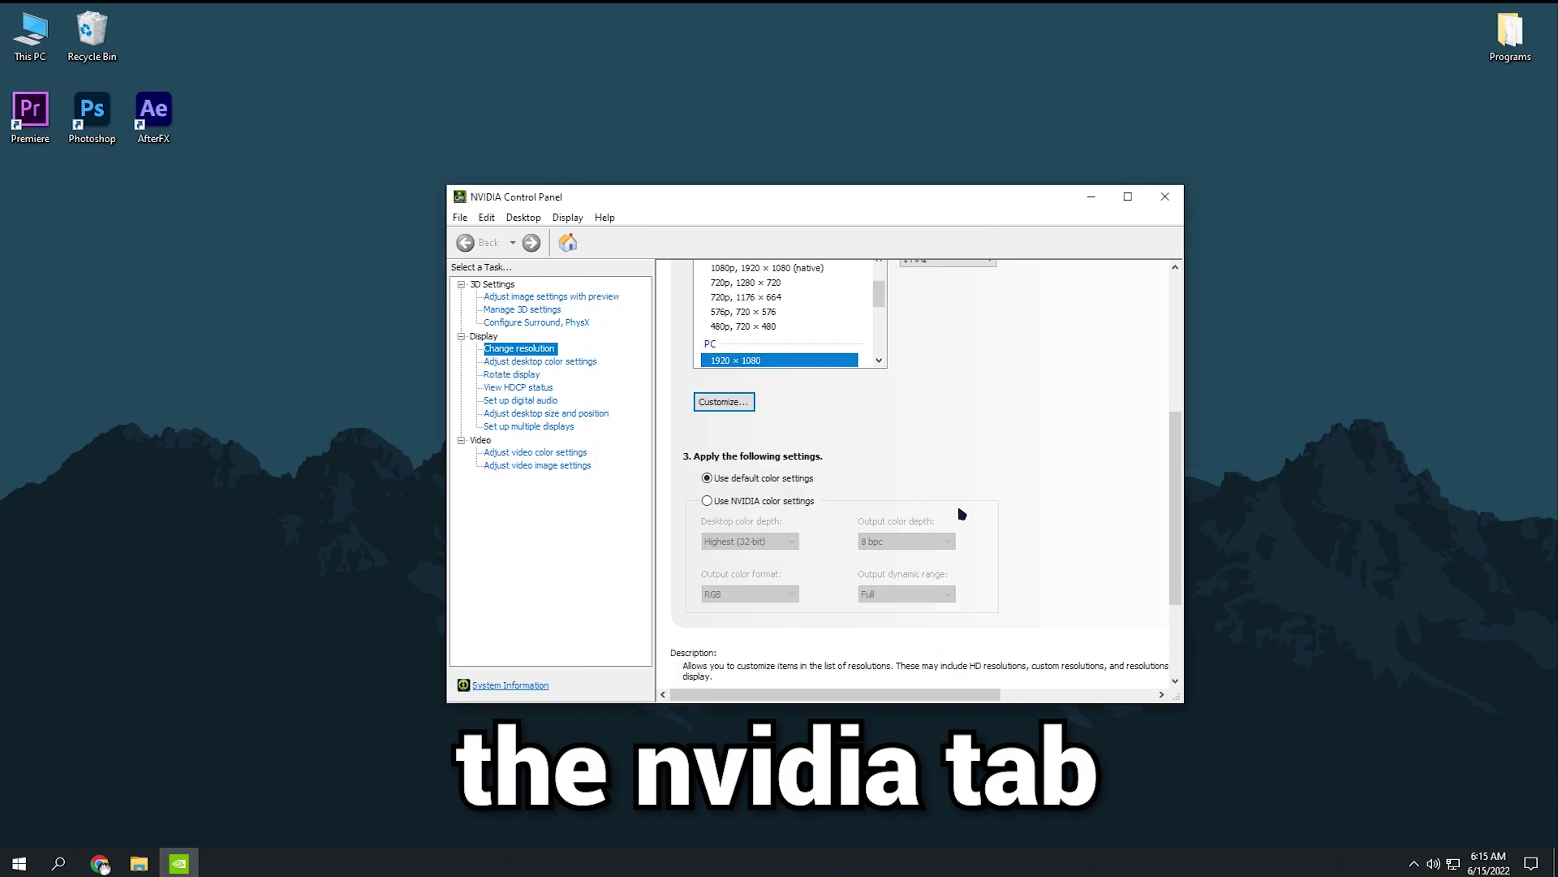
click(1165, 197)
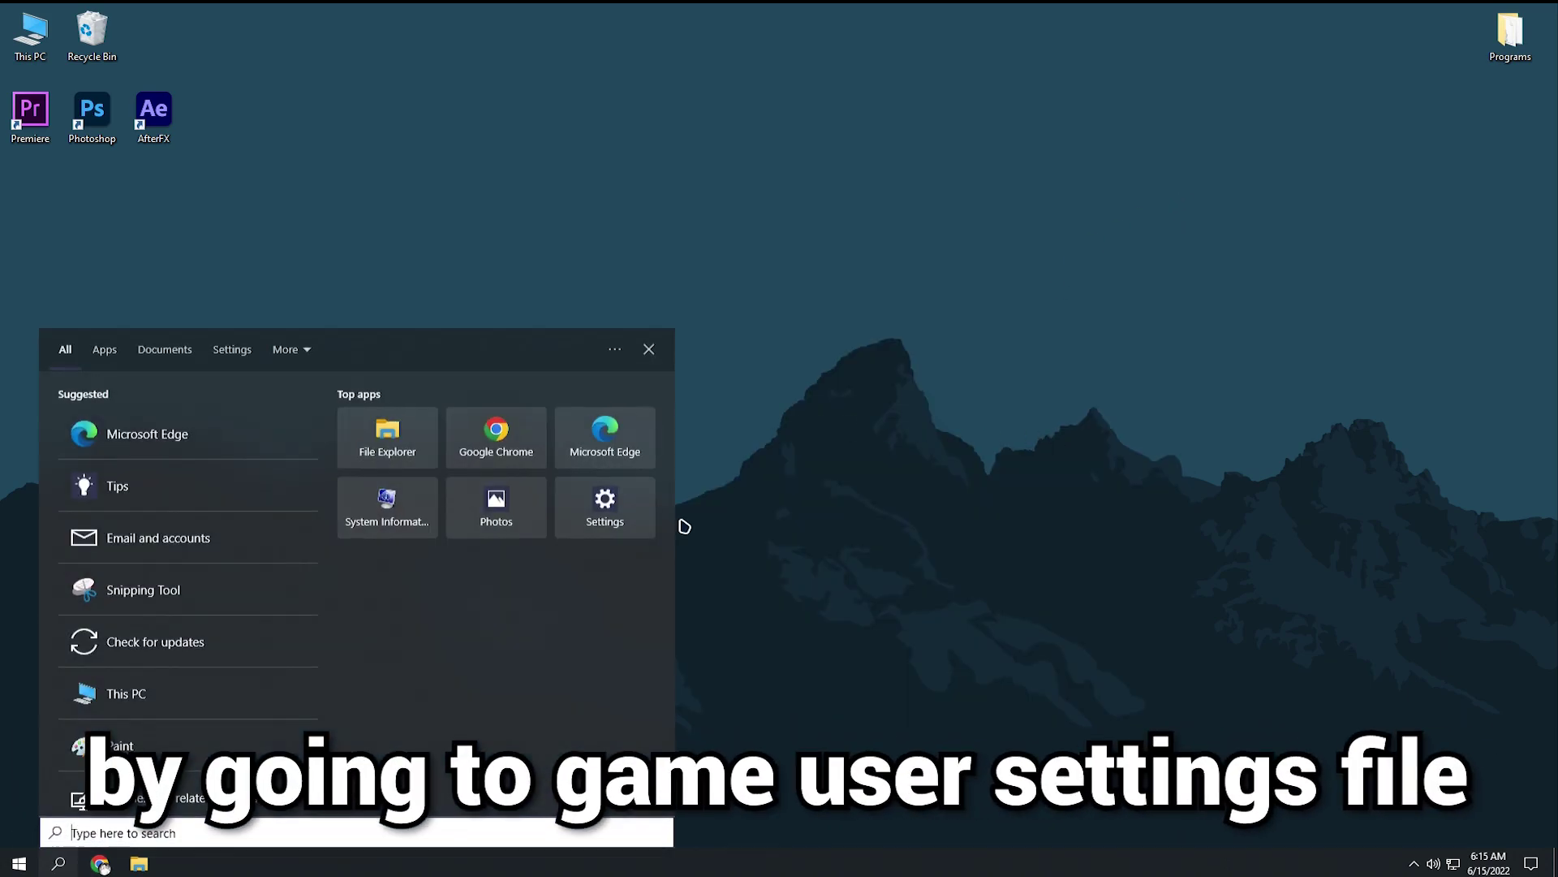
text(%temp%)
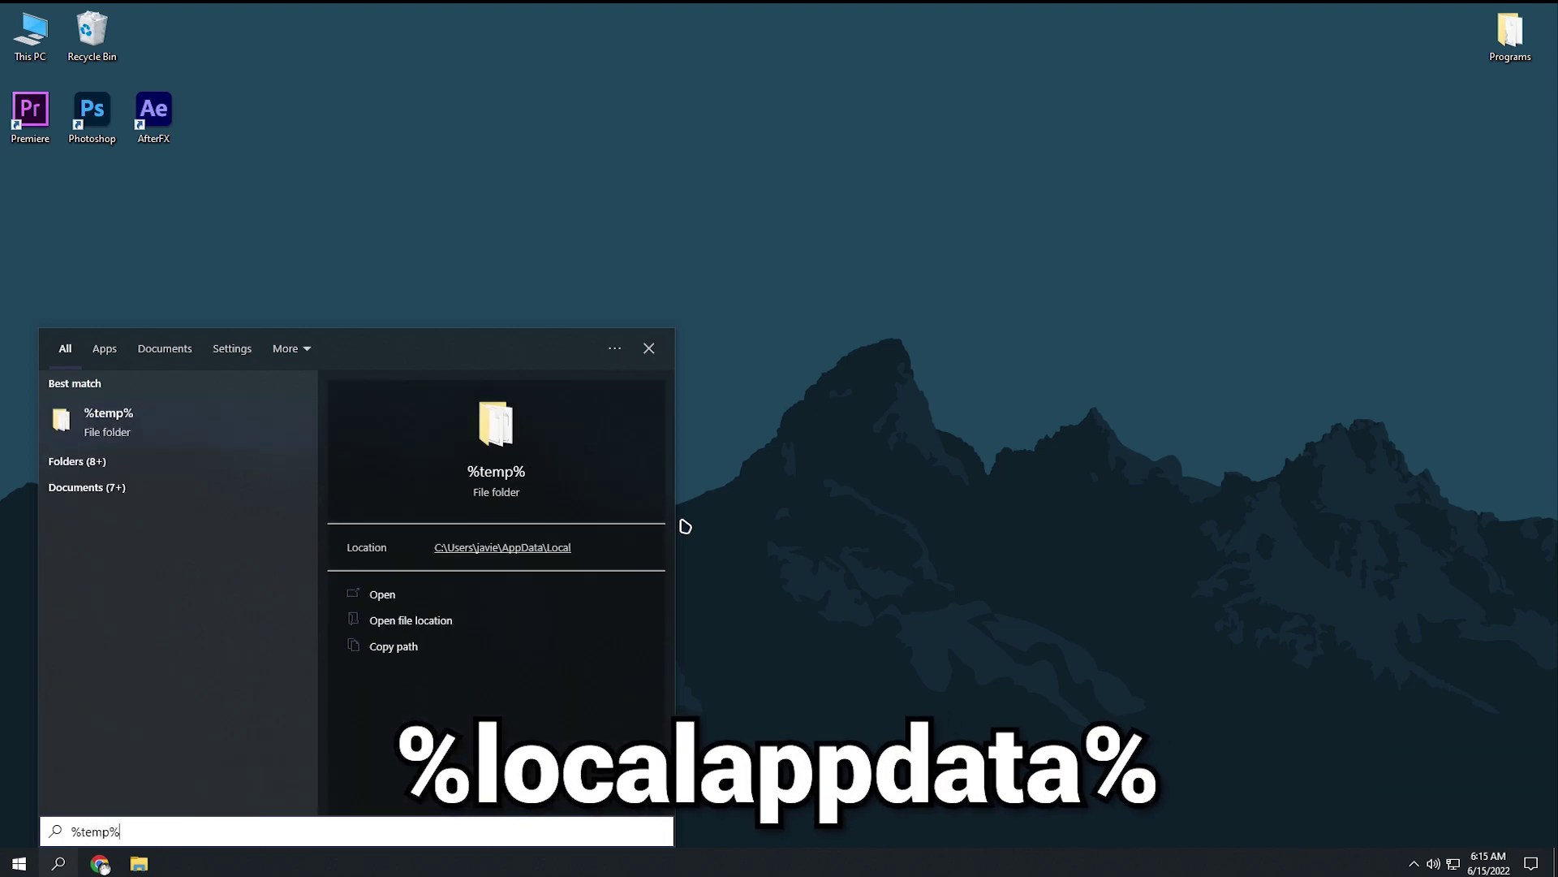
key(Return)
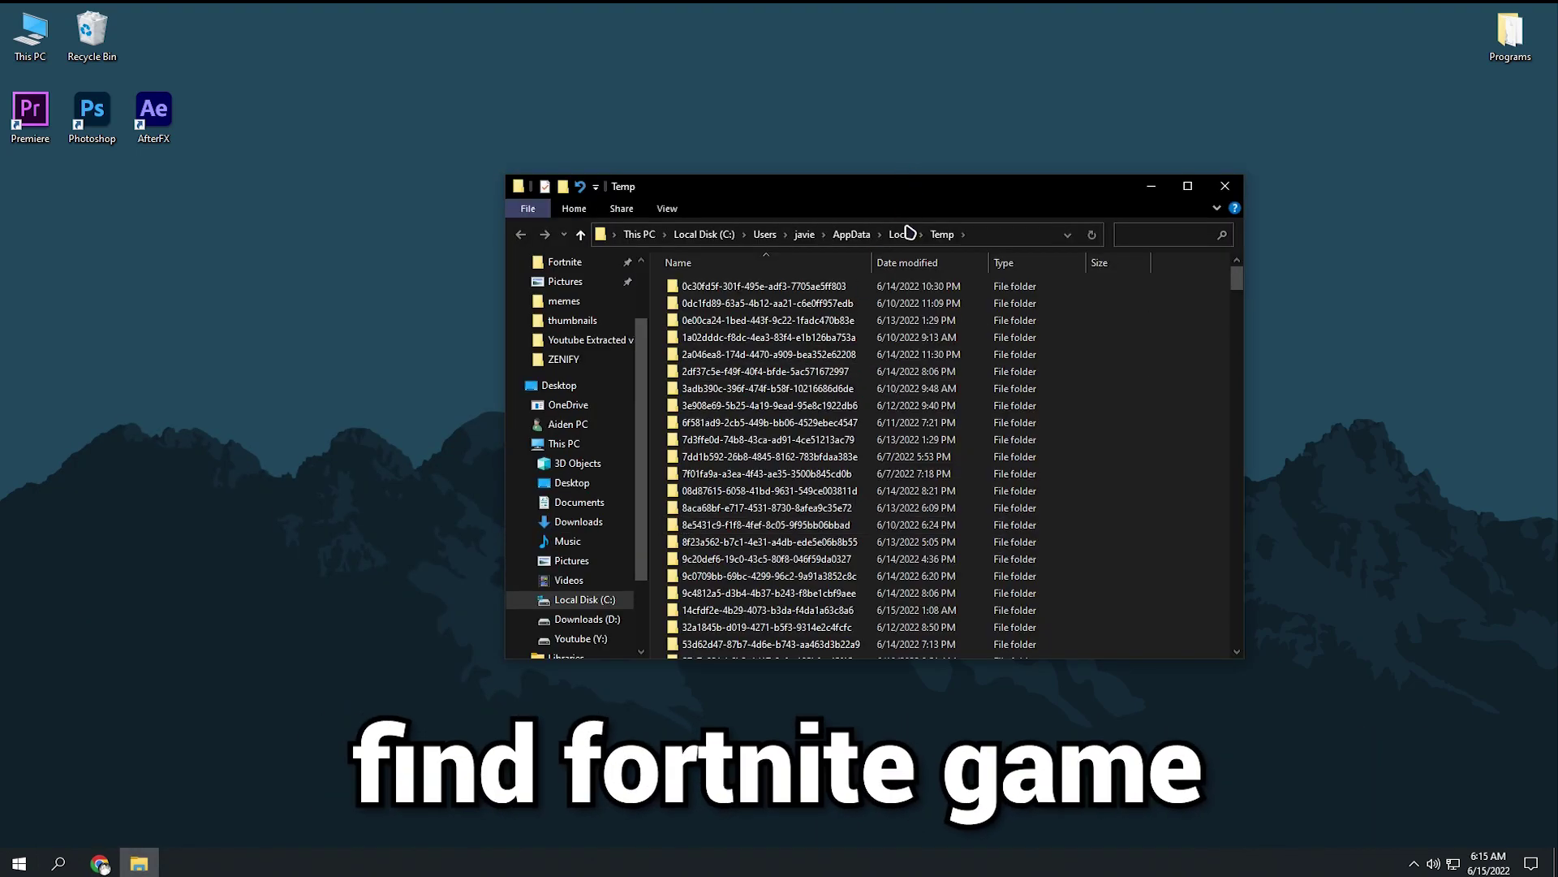
Browse to FortniteGame\Saved\Config\WindowsClient and open GameUserSettings.ini in Notepad
click(901, 233)
scroll(789, 349, up, 3)
scroll(791, 349, up, 3)
scroll(792, 352, down, 1)
scroll(791, 353, down, 1)
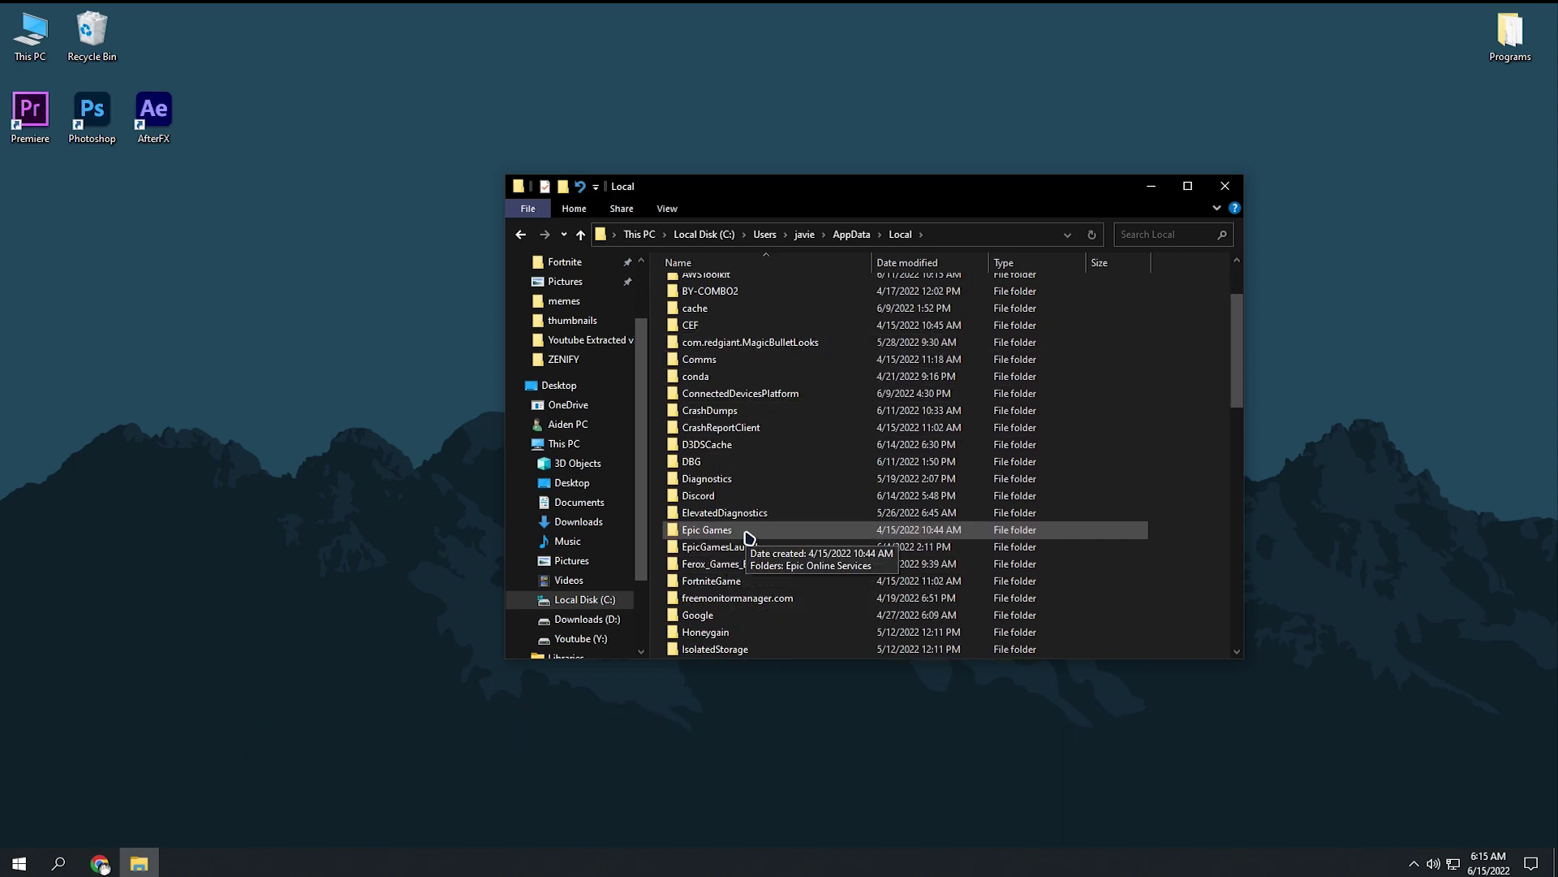
double_click(748, 583)
double_click(803, 286)
double_click(752, 308)
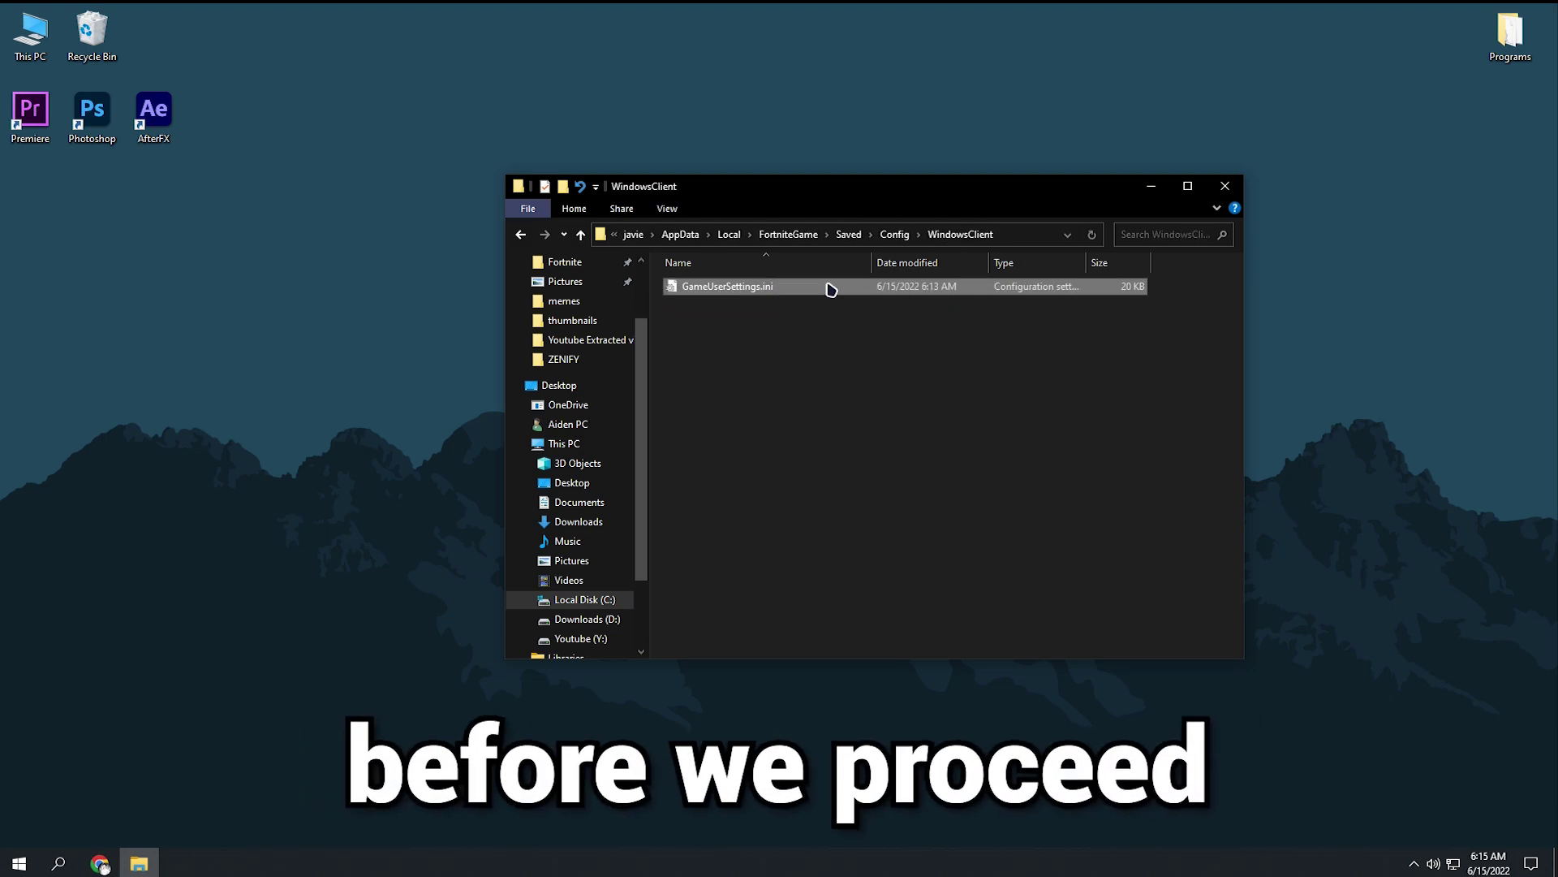
double_click(829, 289)
drag(736, 62, 1145, 114)
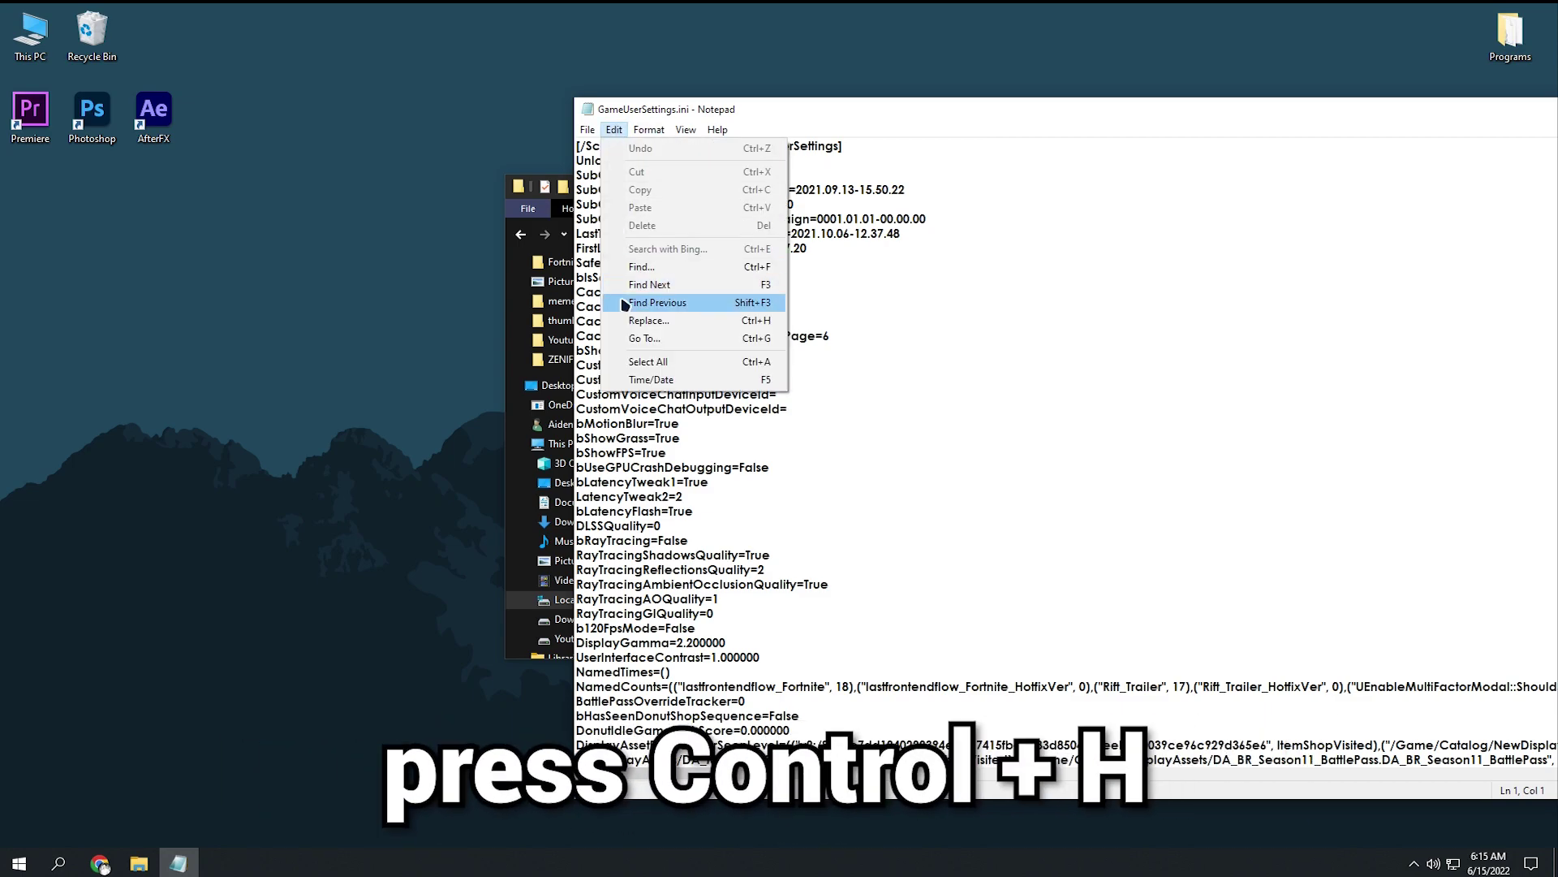
Replace all 1920 with 912 and 1080 with 682, saving the file on close
click(760, 319)
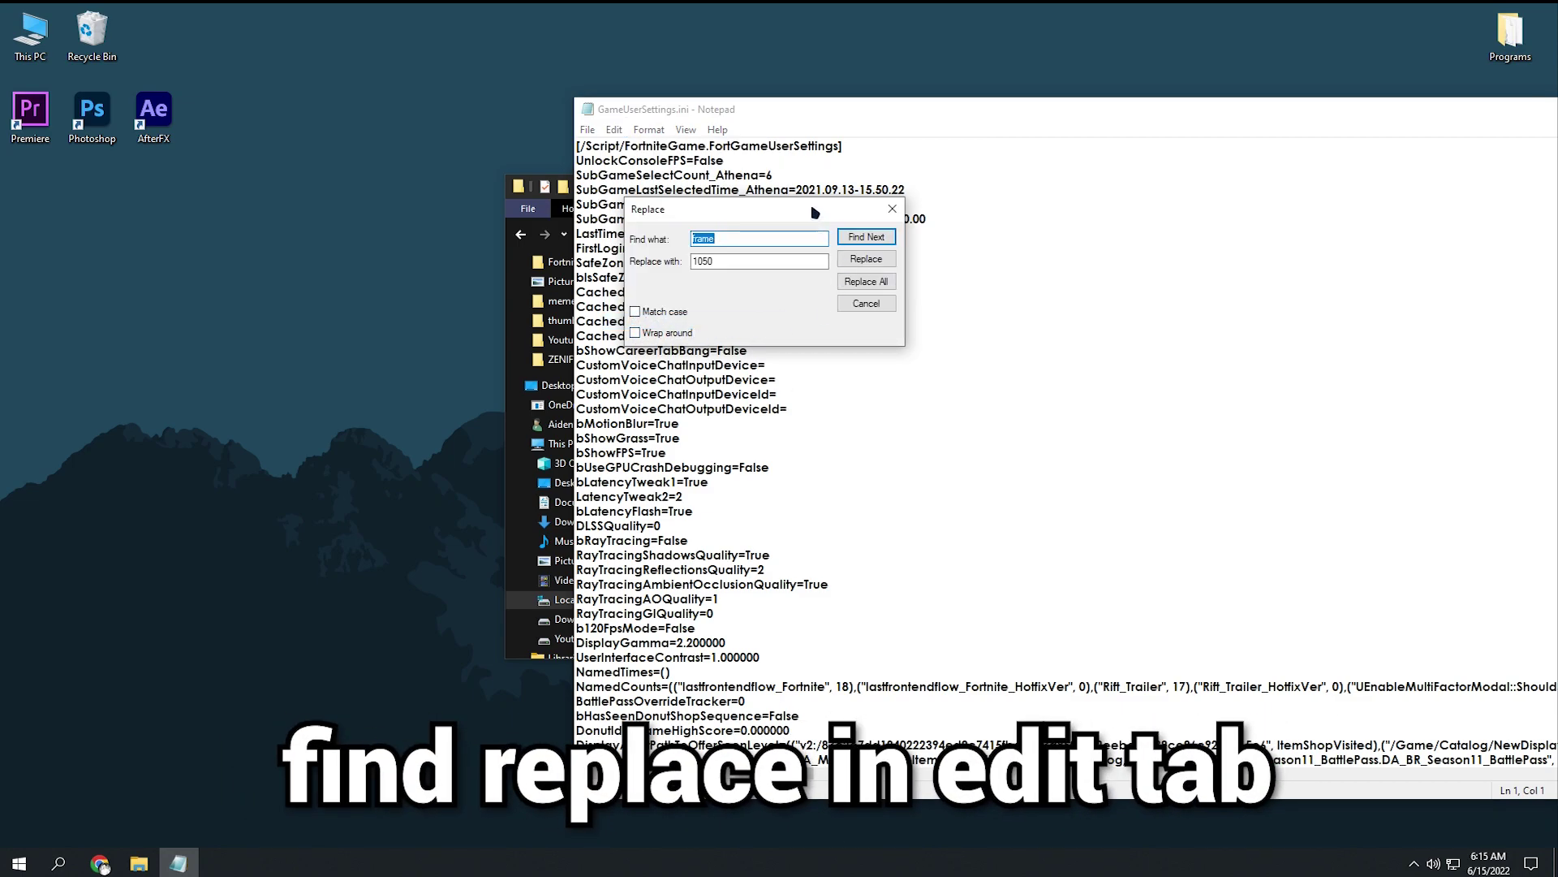
drag(814, 213, 1340, 247)
text(1920)
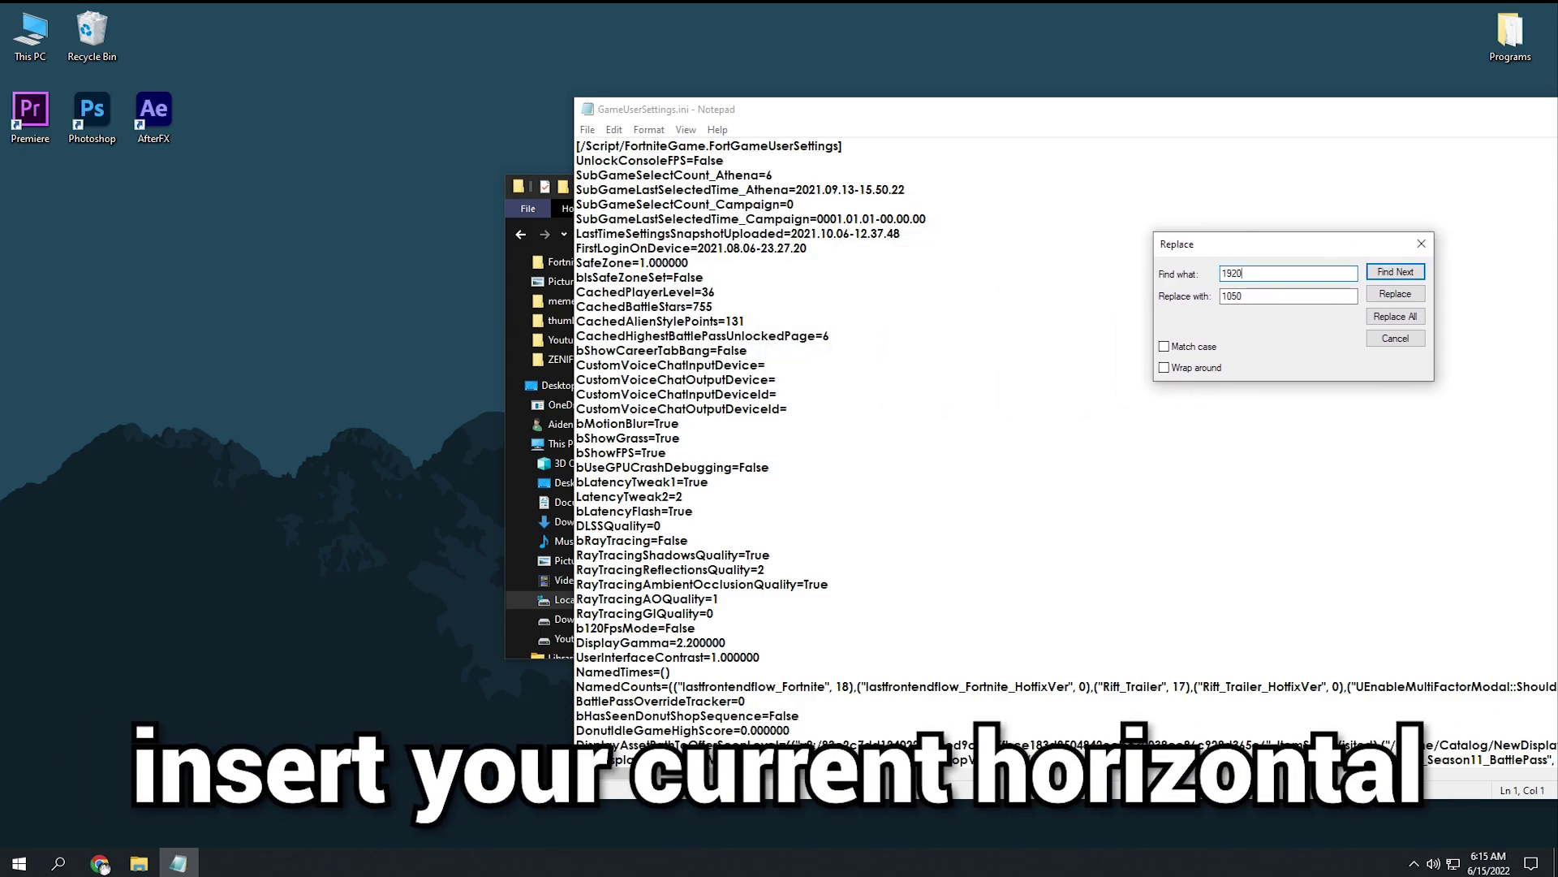
key(Tab)
text(912)
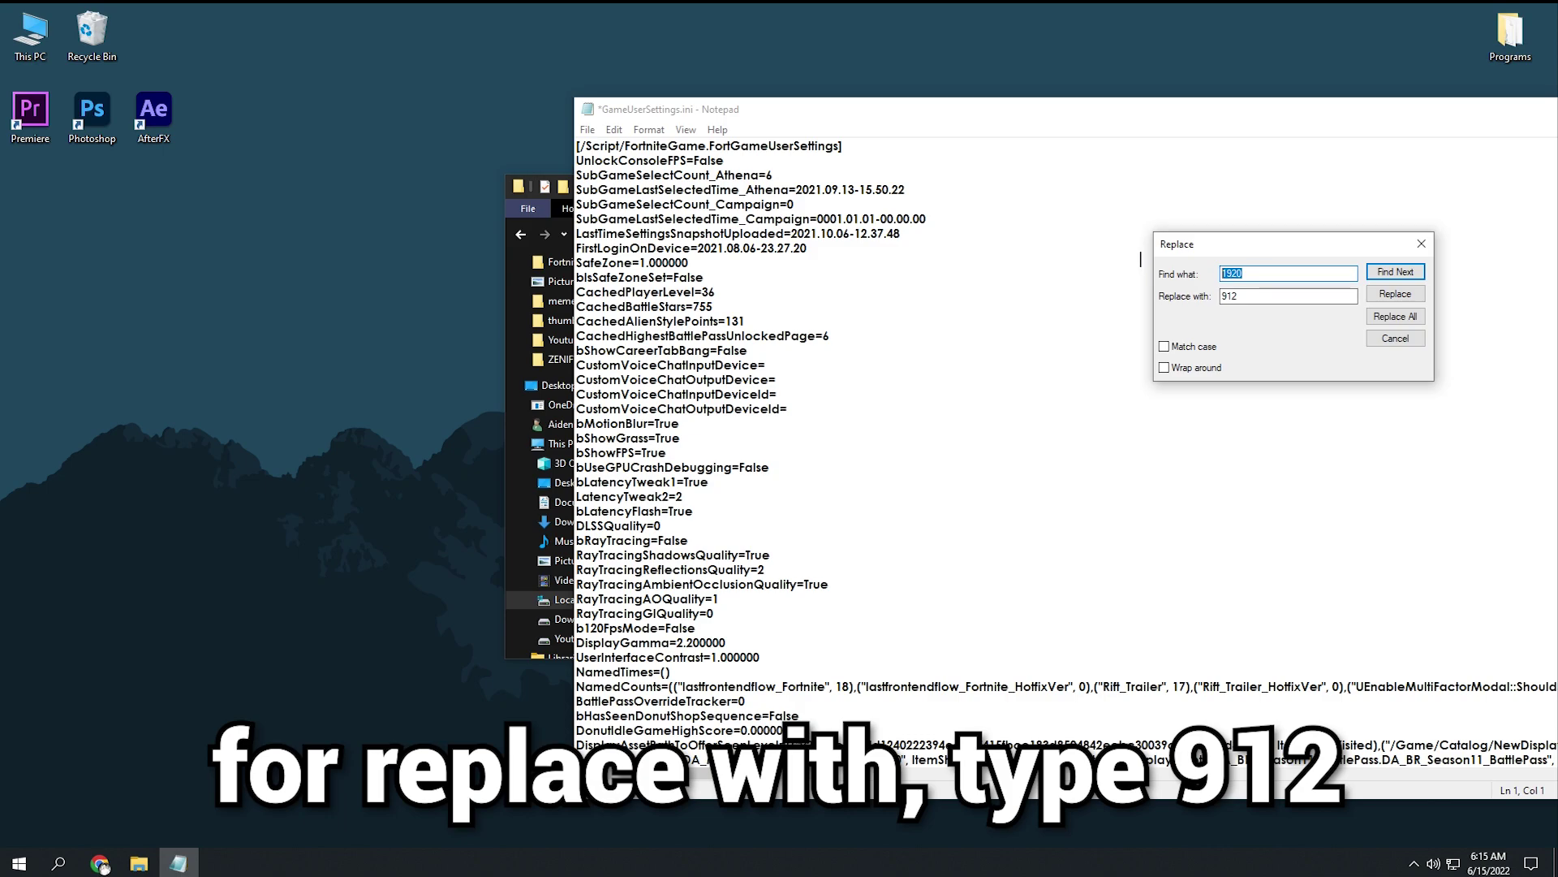
text(1080)
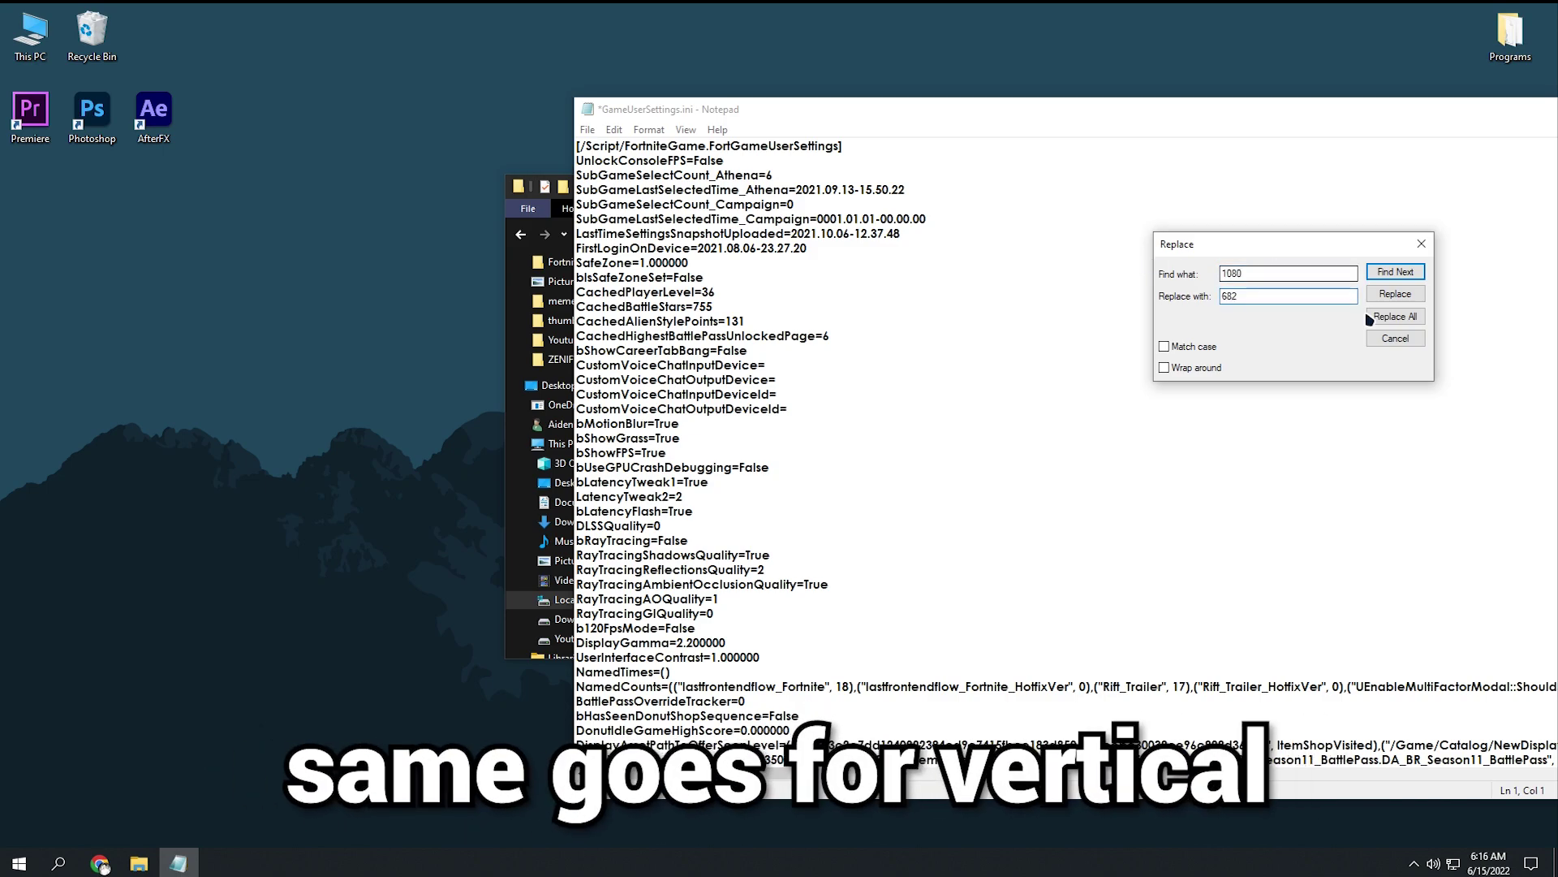
click(1395, 320)
click(1423, 244)
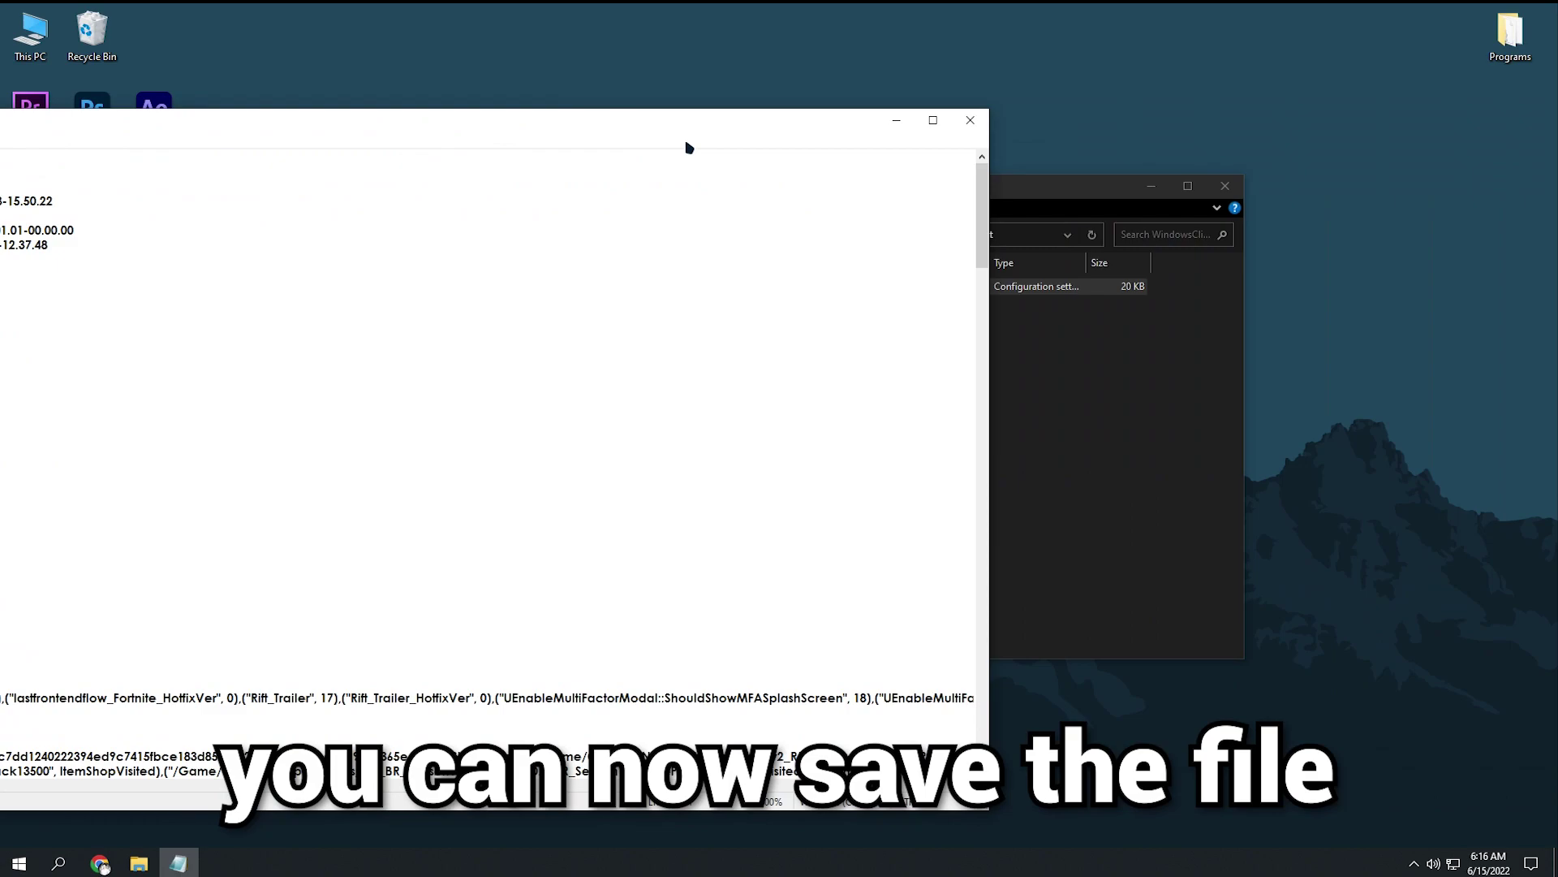
click(970, 129)
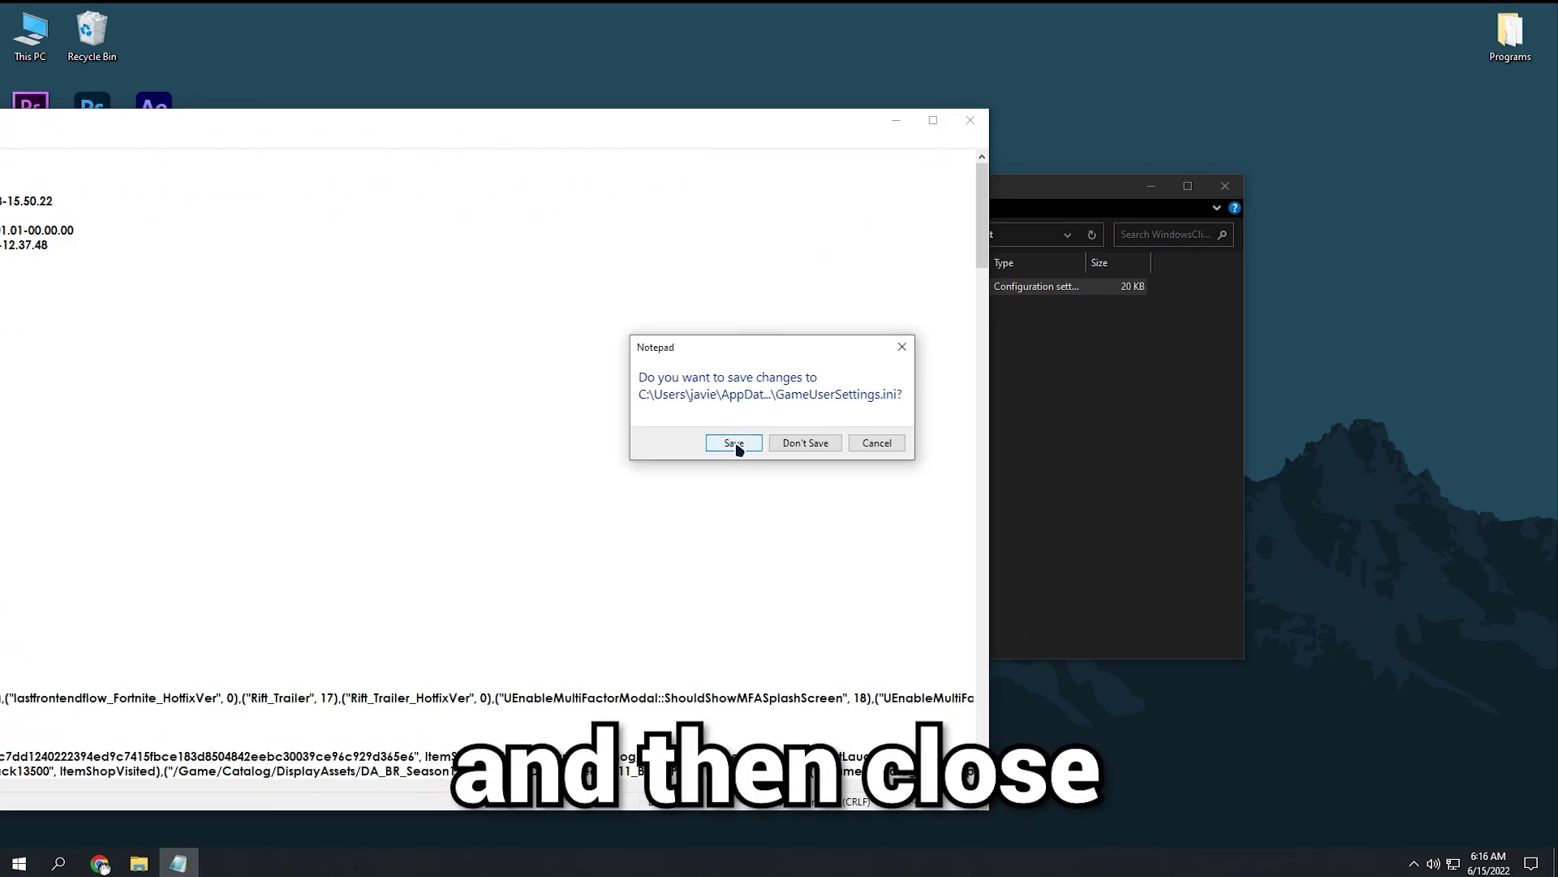
click(736, 447)
Mark GameUserSettings.ini as read-only in its Properties
right_click(784, 296)
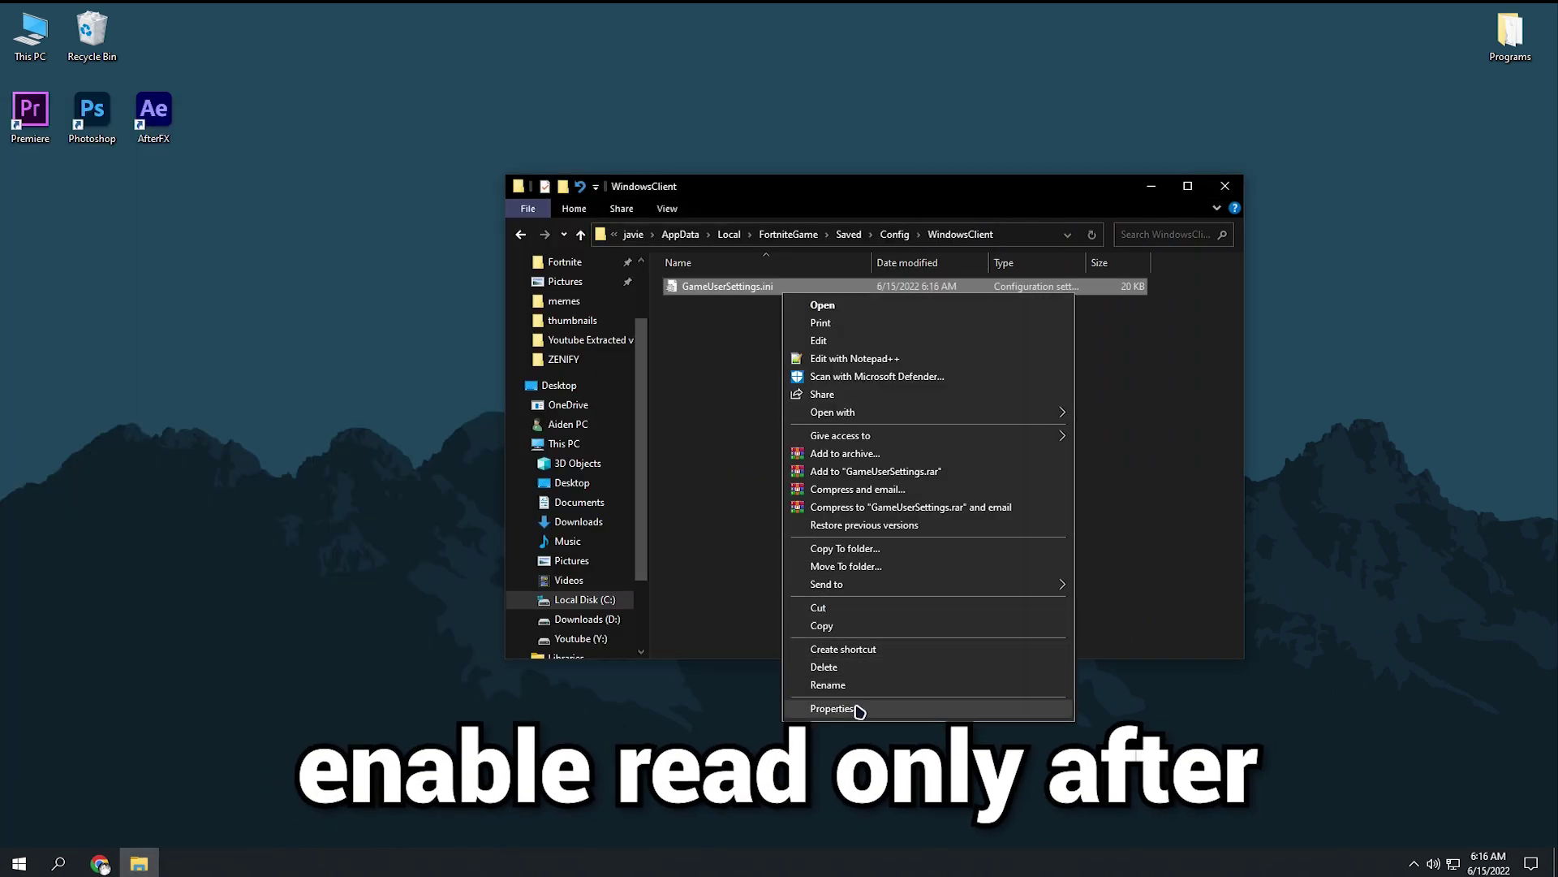
click(859, 709)
click(1044, 690)
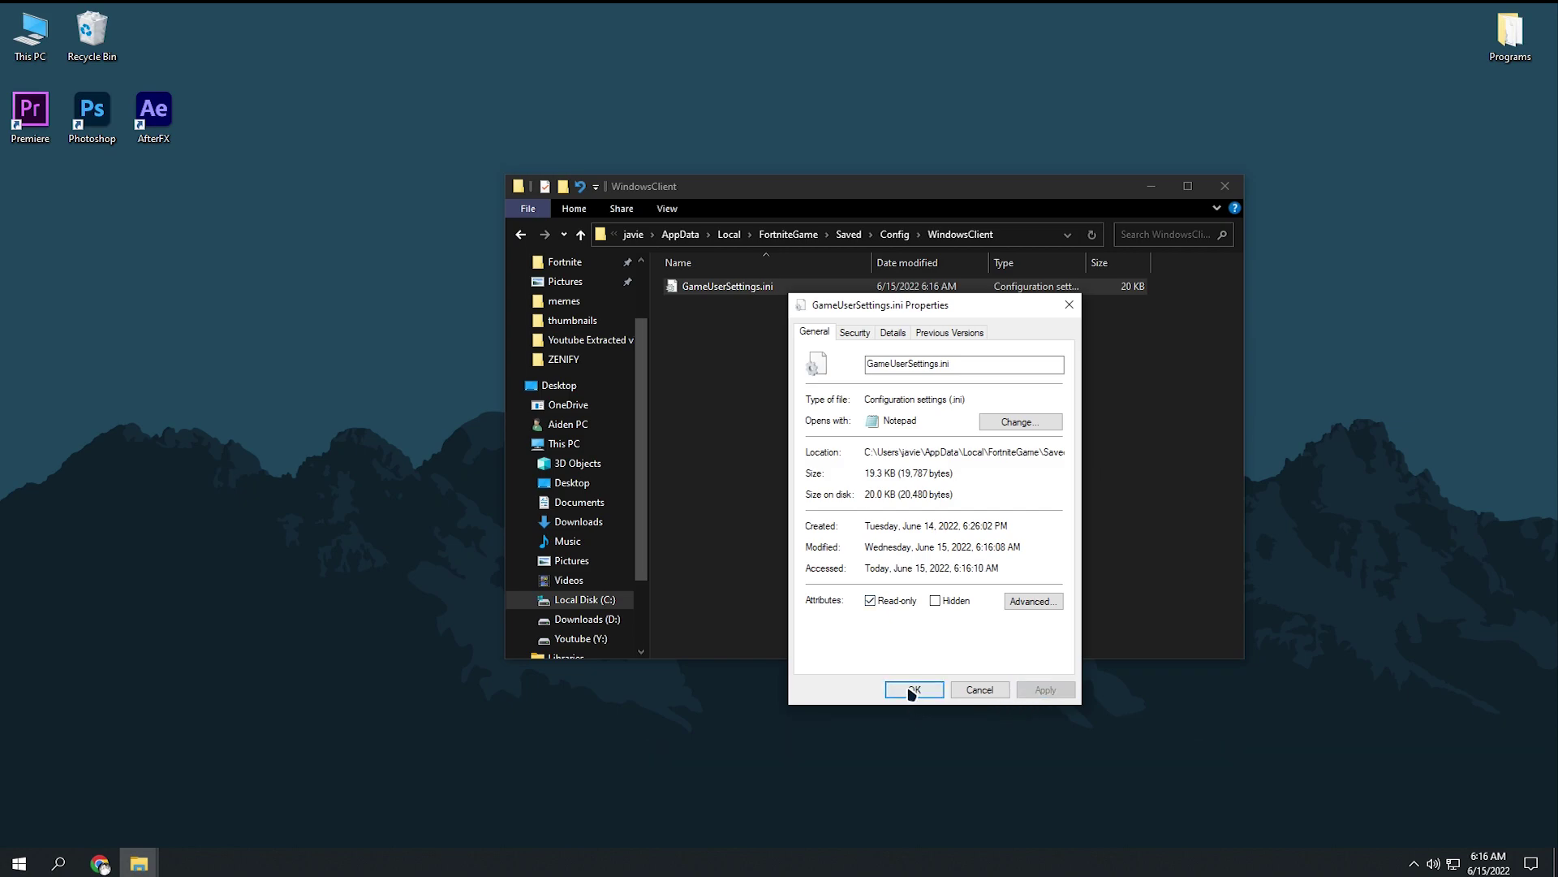
click(913, 689)
click(58, 863)
text(epic)
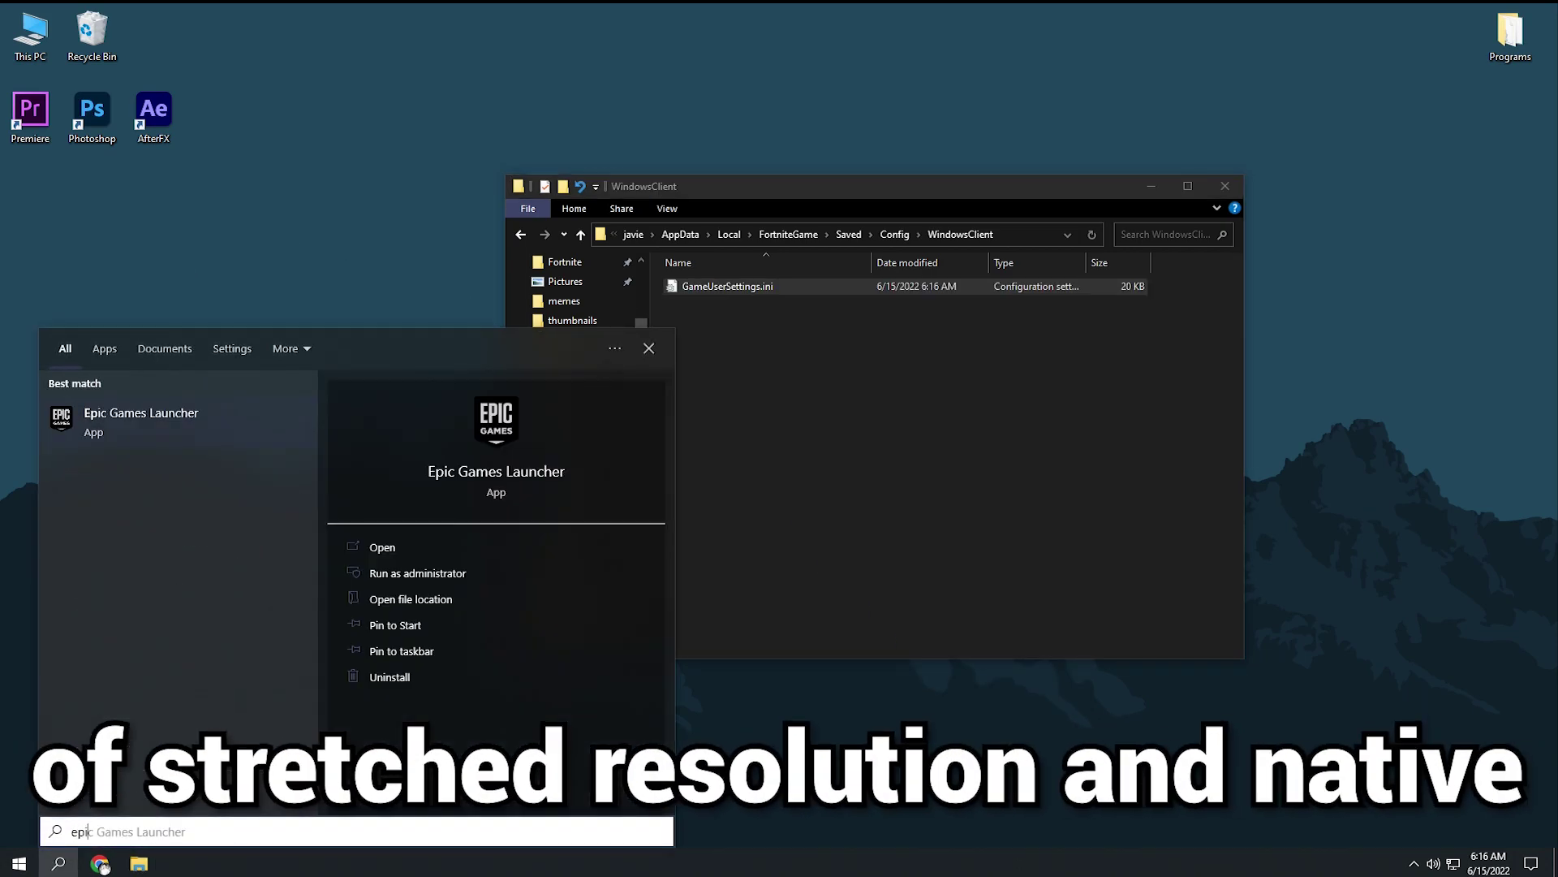
Search for 'epic' and launch Epic Games Launcher
key(Return)
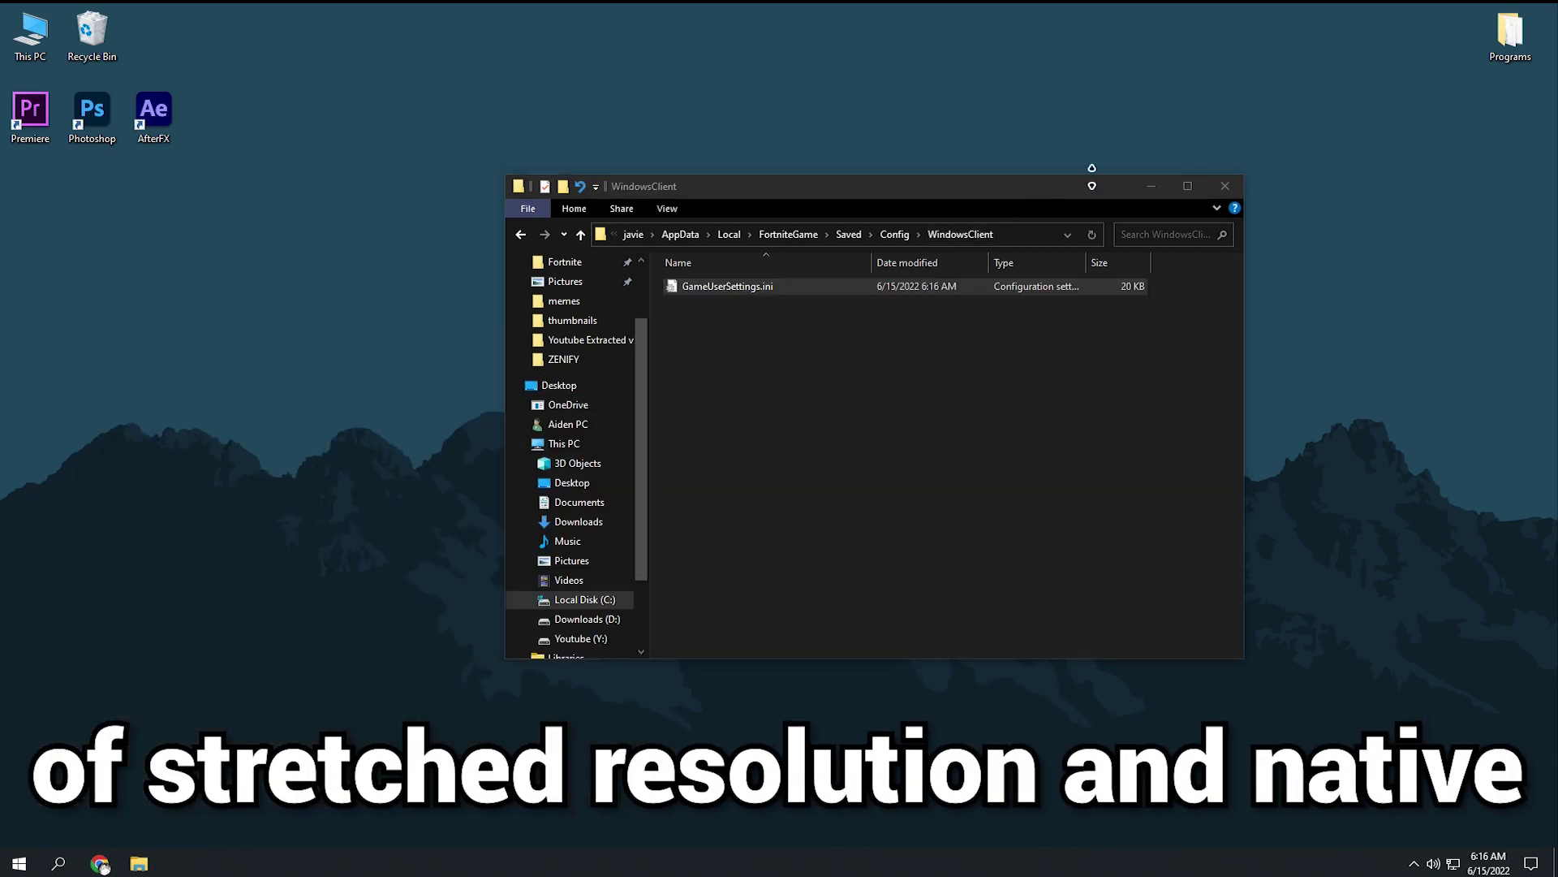